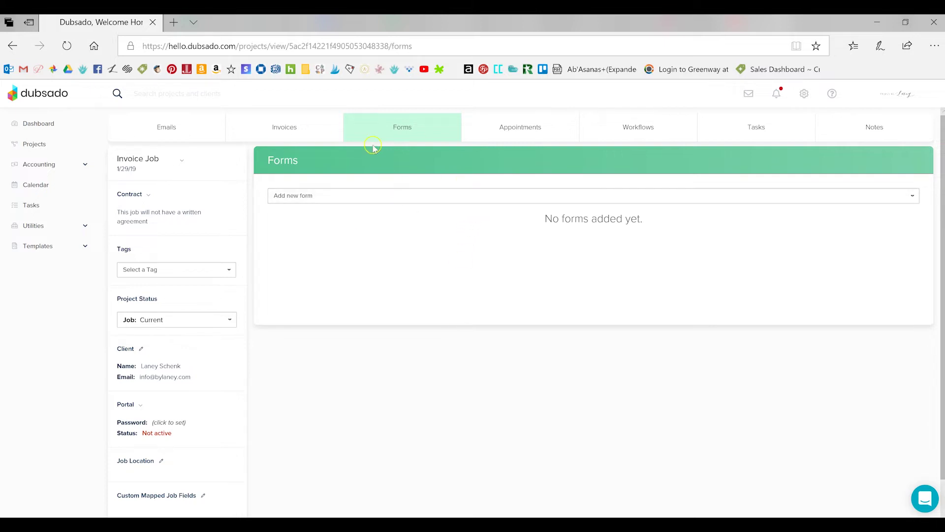
Step: Choose Invitation Proof from the Add new form list to preview it
left_click(378, 197)
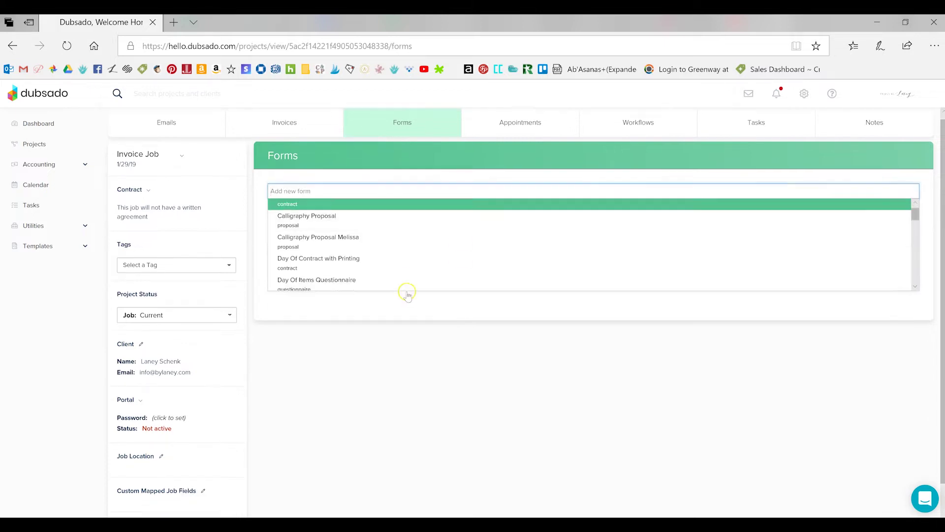
scroll(392, 252, "down", 6)
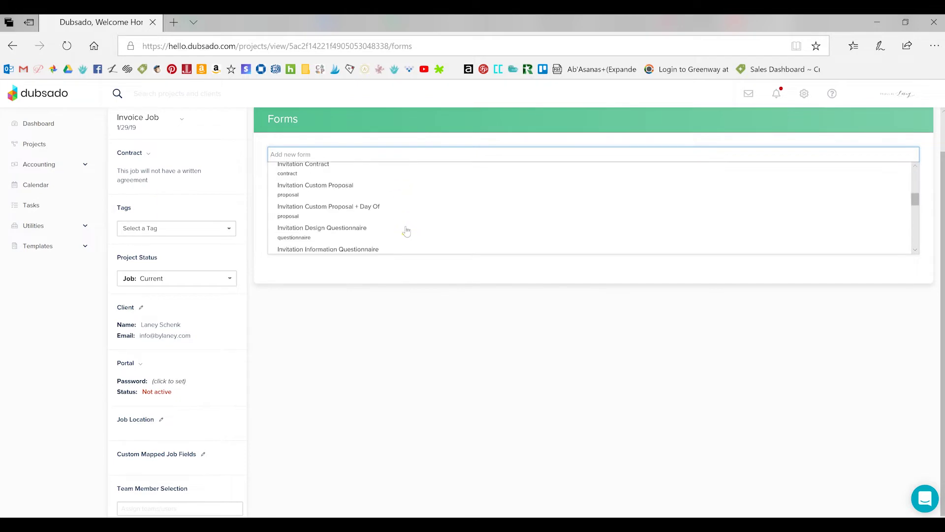
left_click(334, 216)
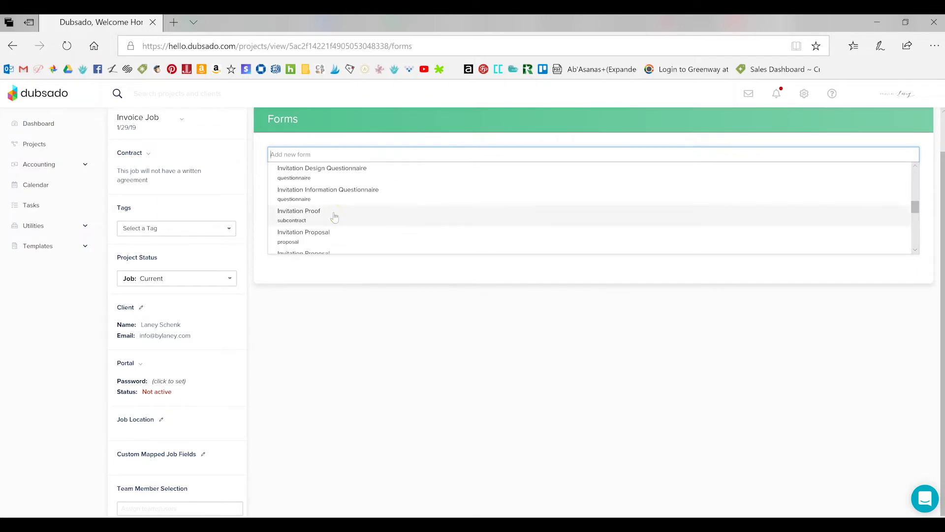
left_click(334, 216)
Step: Review the Invitation Proof preview's proofs content and add the form to the Invoice Job project
scroll(468, 257, "down", 8)
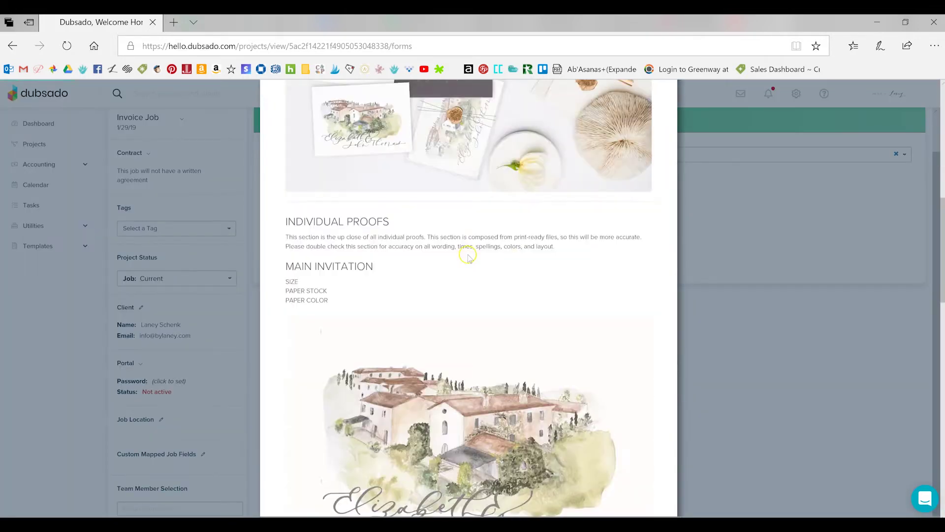
scroll(468, 257, "down", 10)
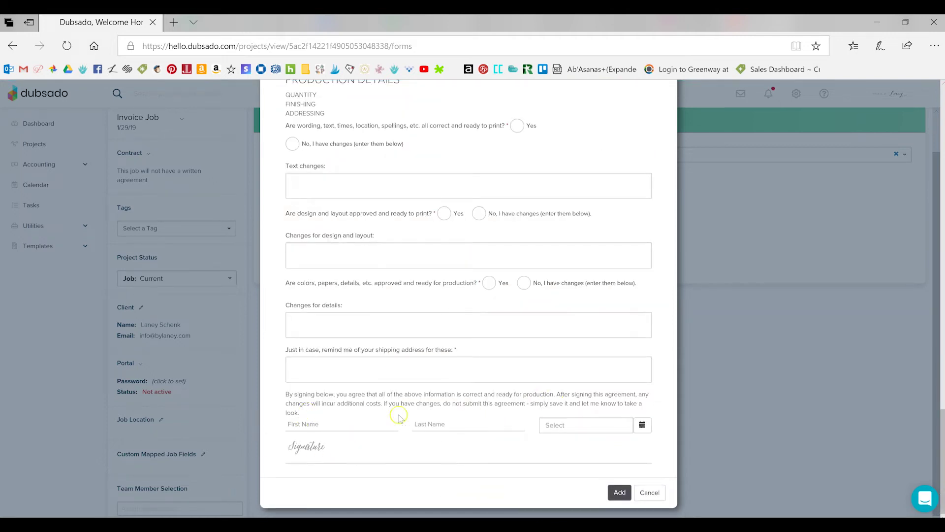
scroll(532, 447, "up", 5)
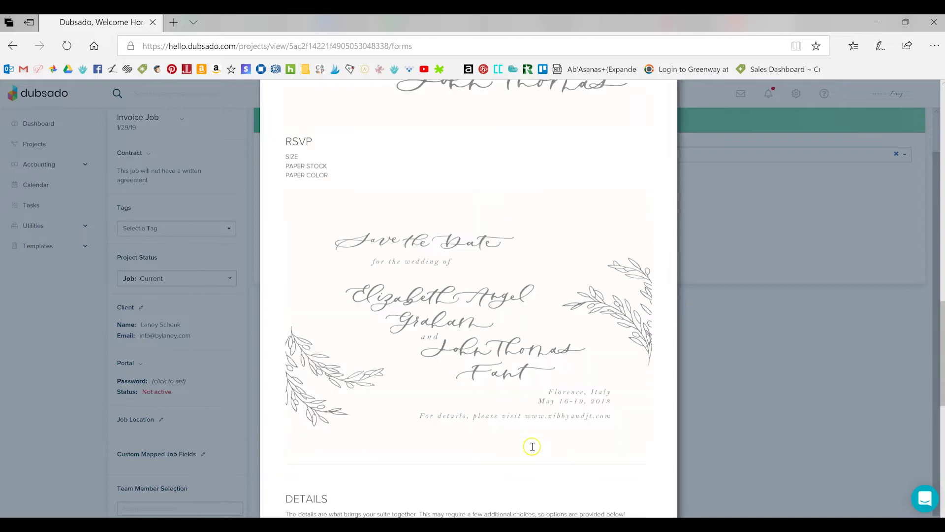
scroll(532, 446, "up", 10)
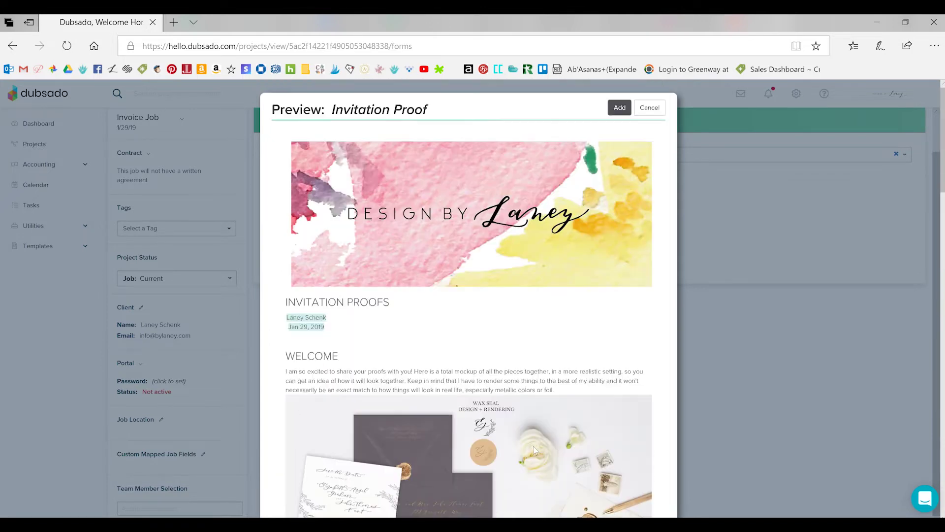
scroll(536, 443, "down", 2)
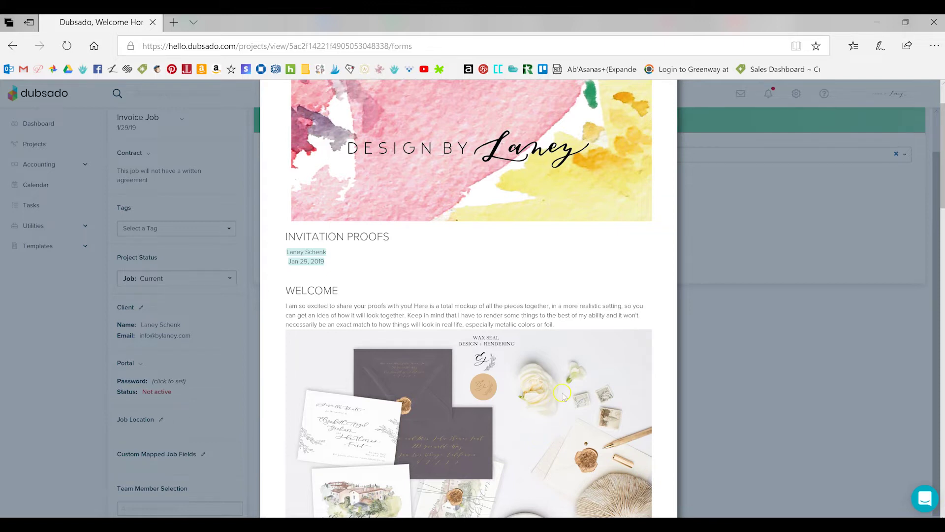
scroll(564, 398, "down", 15)
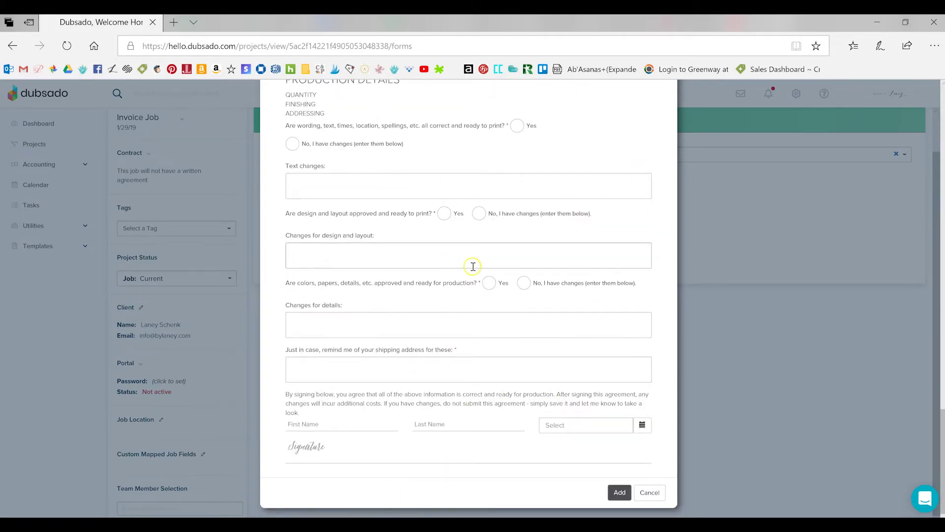
scroll(474, 267, "up", 15)
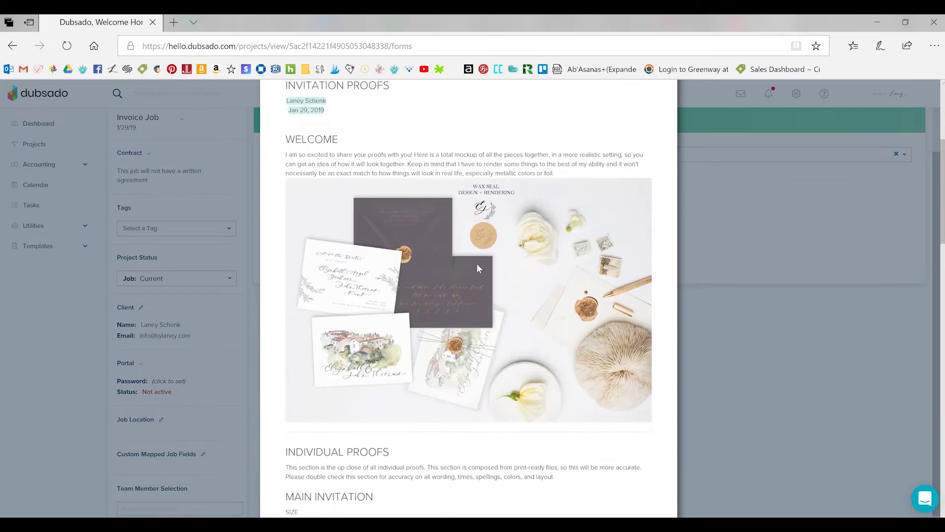
scroll(477, 264, "up", 5)
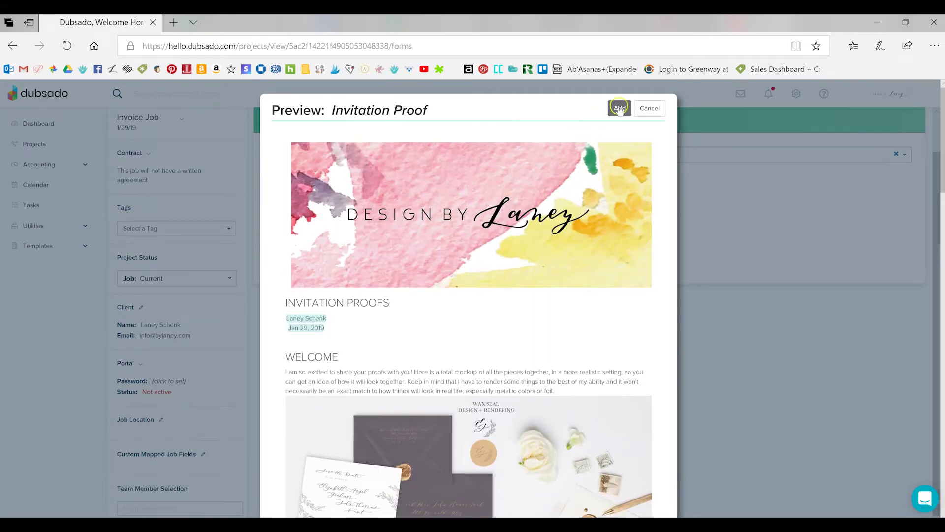
scroll(609, 285, "down", 3)
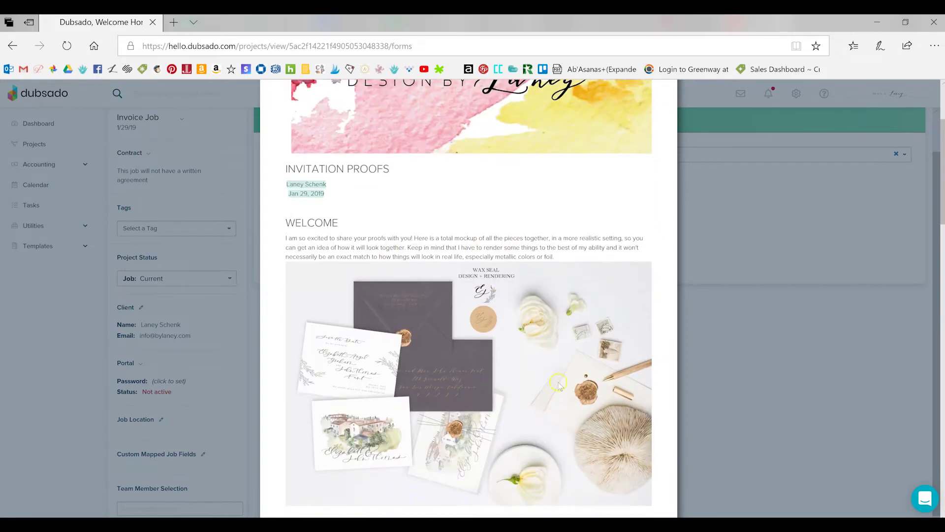
scroll(559, 389, "down", 5)
scroll(556, 384, "up", 8)
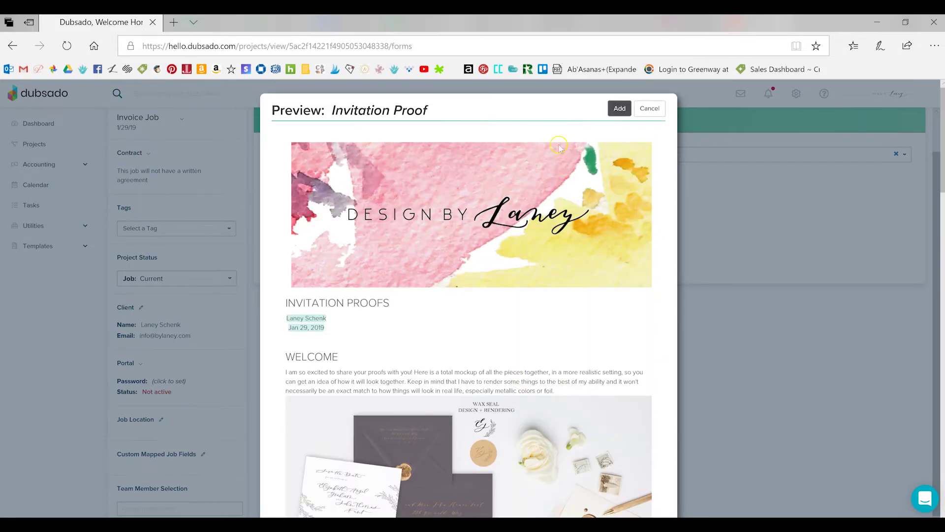
left_click(620, 109)
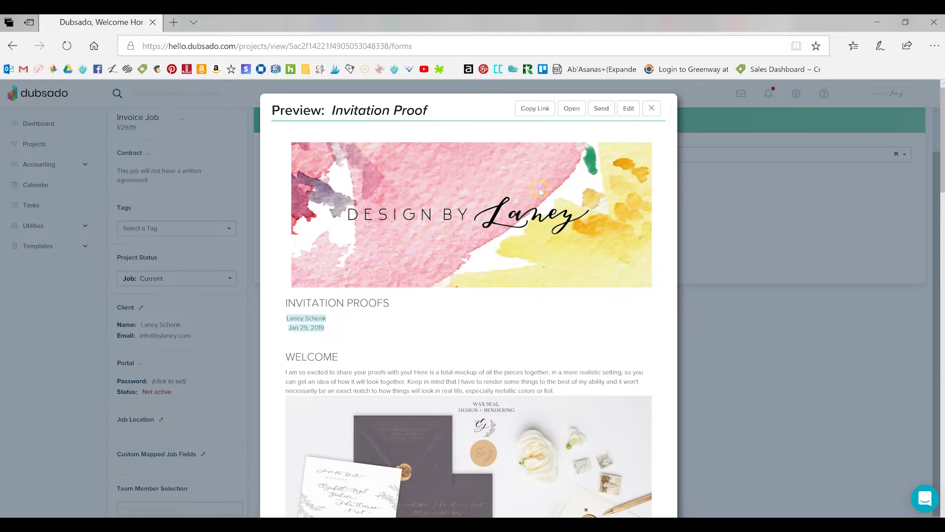
Step: Open the Invitation Proof form in the editor and select its welcome mockup image block
left_click(627, 106)
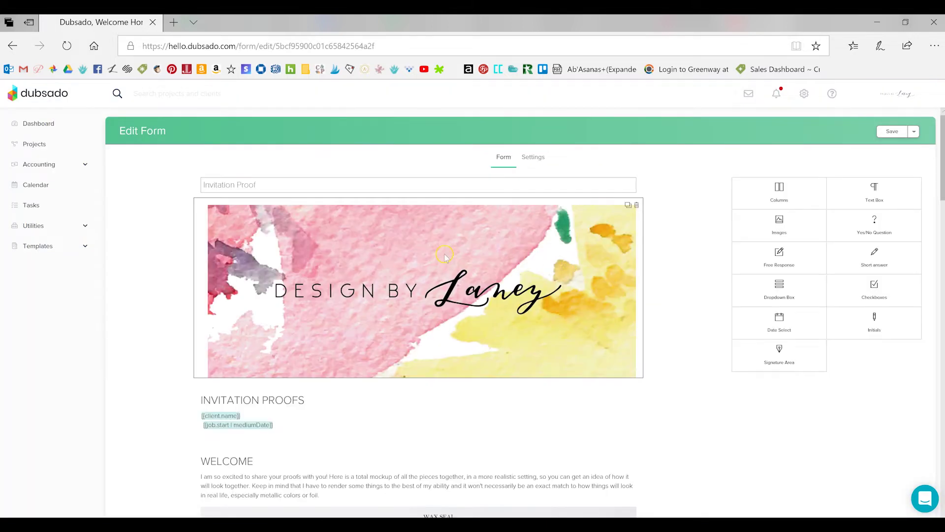
scroll(444, 256, "down", 1)
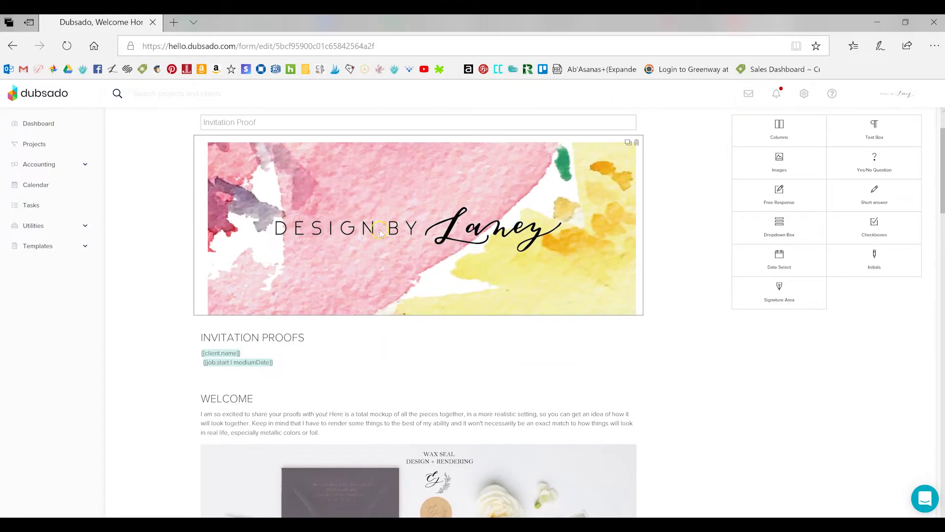
scroll(416, 327, "down", 1)
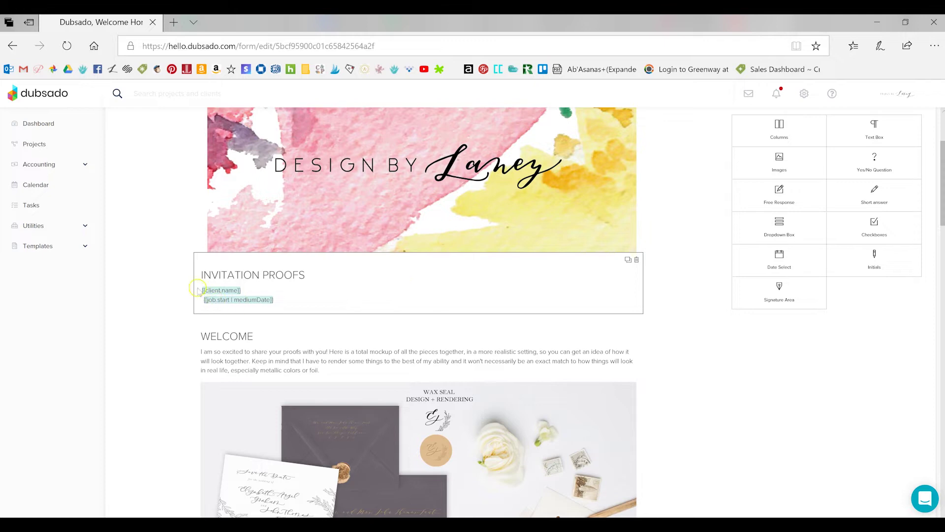
scroll(413, 285, "down", 2)
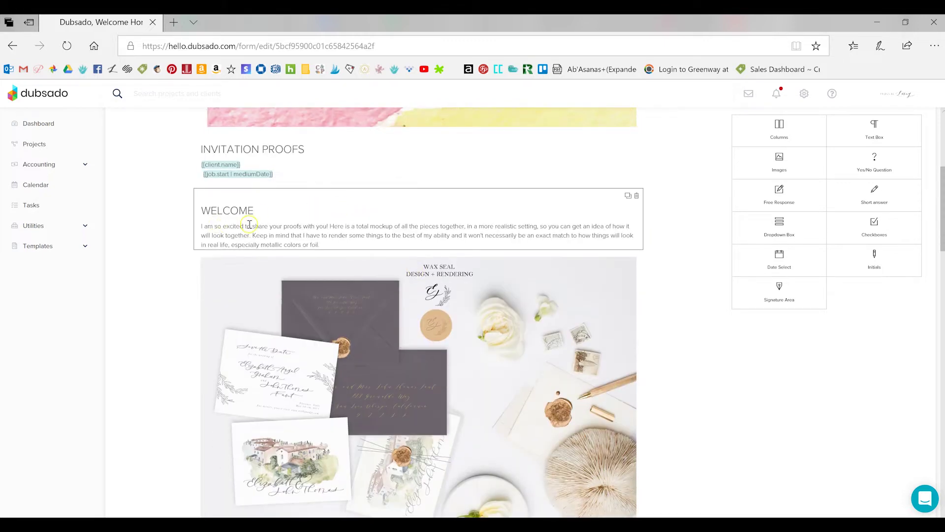
scroll(445, 222, "down", 2)
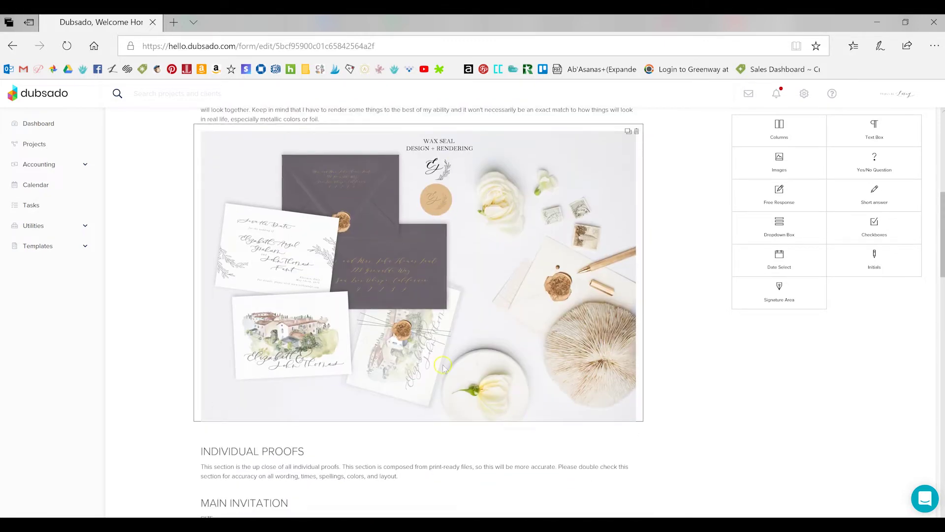
left_click(498, 315)
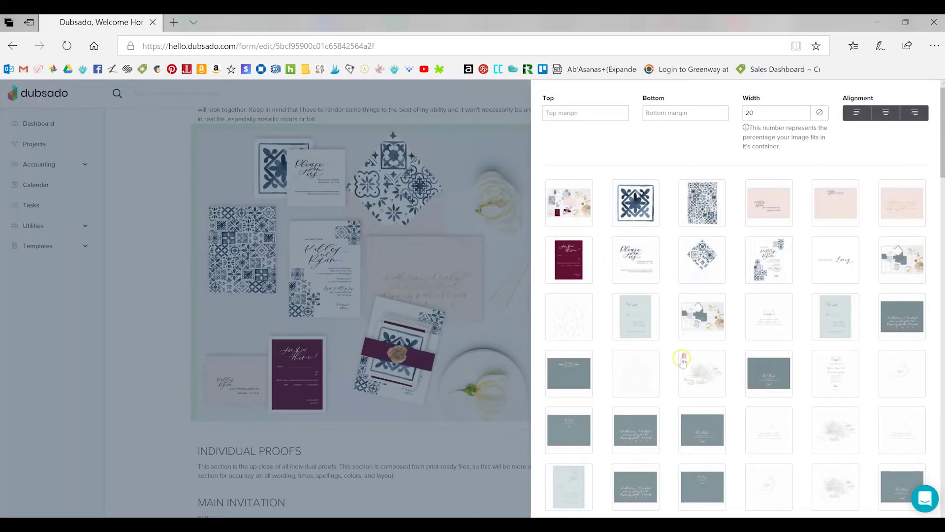
Step: Apply the blue-tile and burgundy invitation suite mockup, then select the Main Invitation text box
scroll(716, 332, "down", 4)
scroll(716, 333, "down", 15)
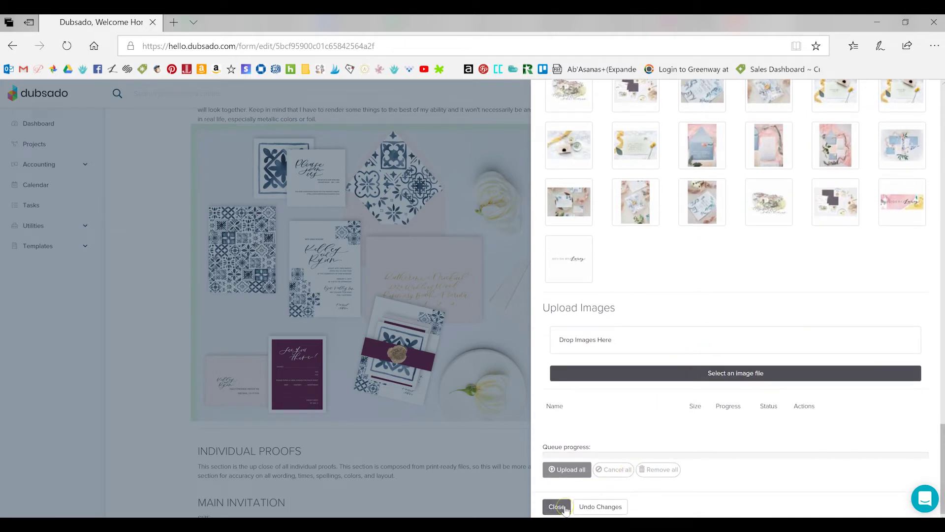
left_click(557, 506)
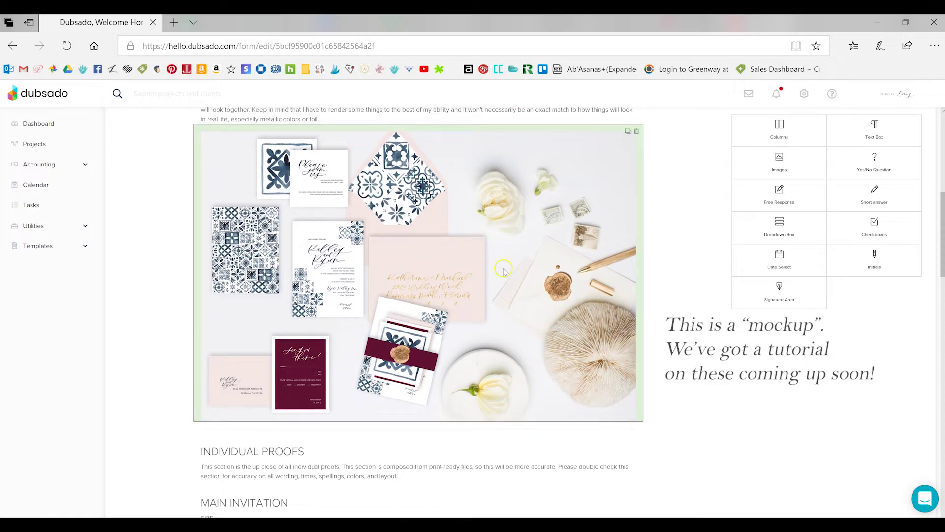
scroll(505, 273, "down", 5)
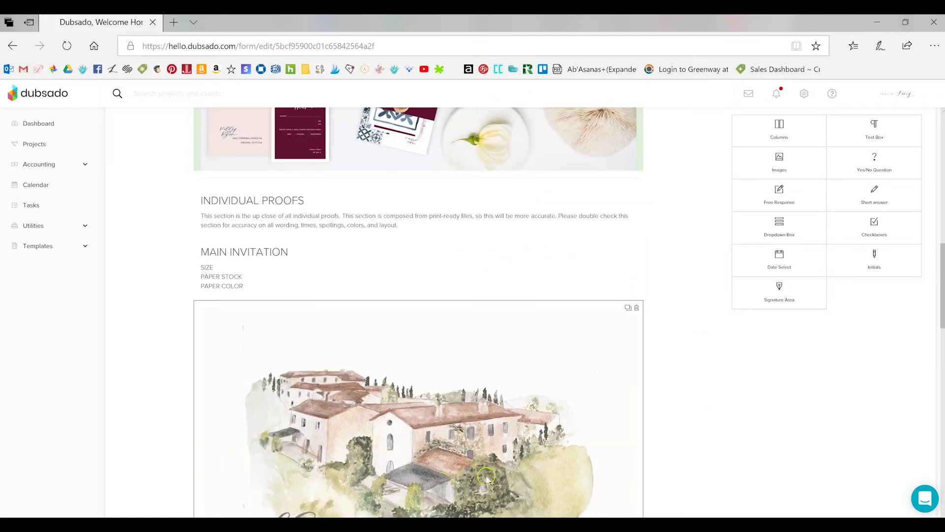
left_click(287, 282)
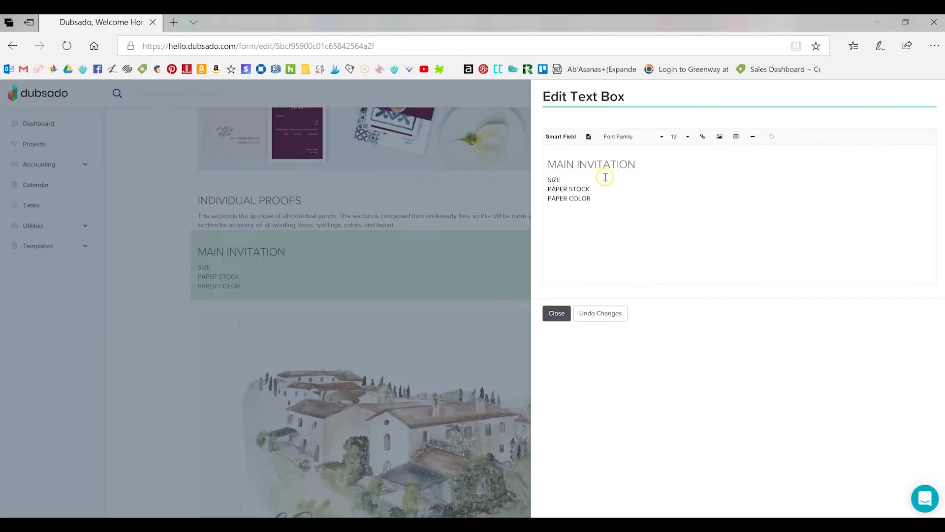
Step: Enter size A7 5x7", paper stock 120# Eggshell and paper color Bright White for the Main Invitation
left_click(611, 177)
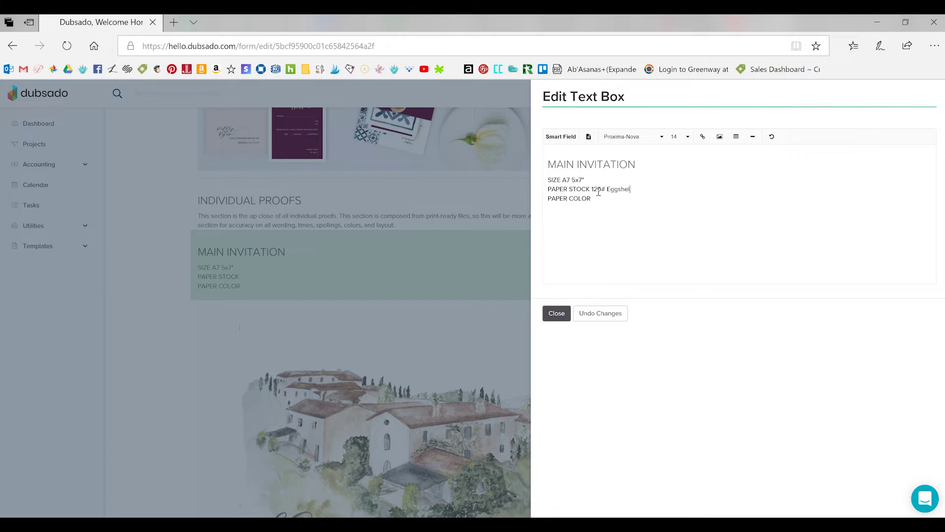
left_click(602, 199)
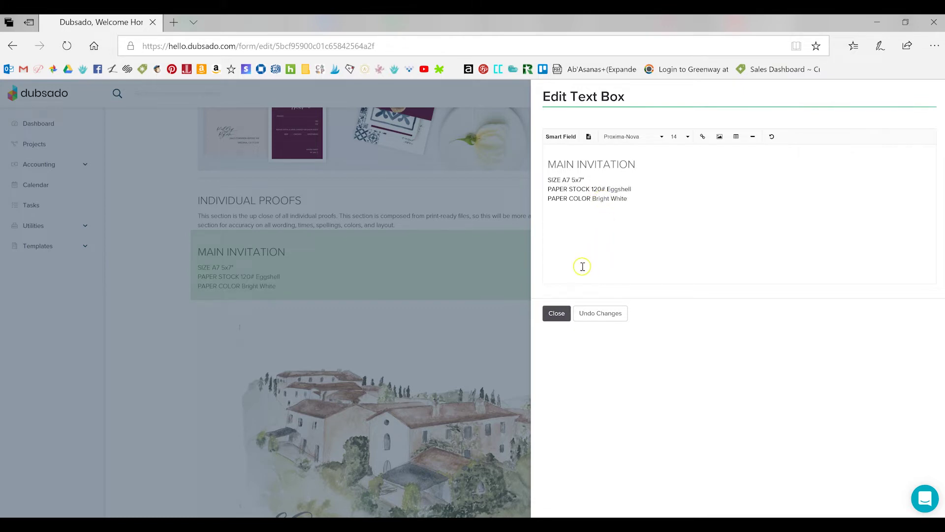
left_click(352, 285)
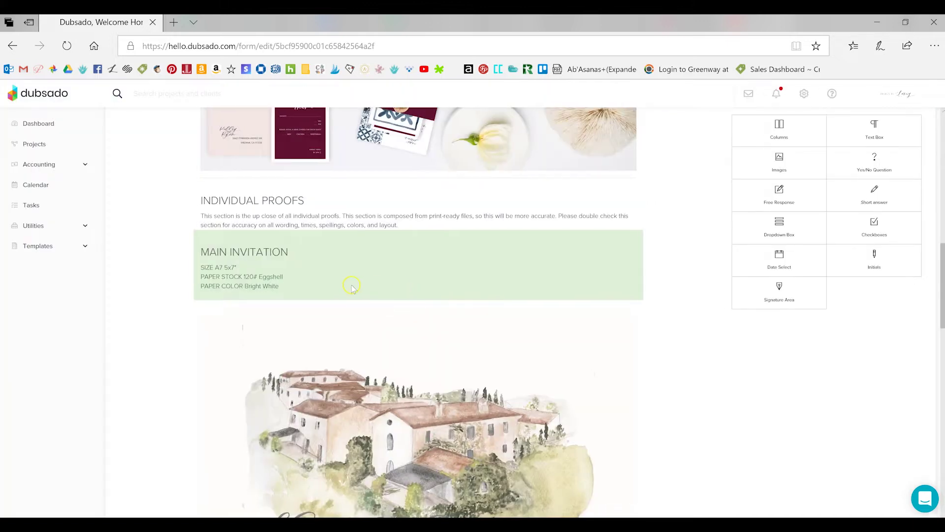
scroll(428, 253, "down", 1)
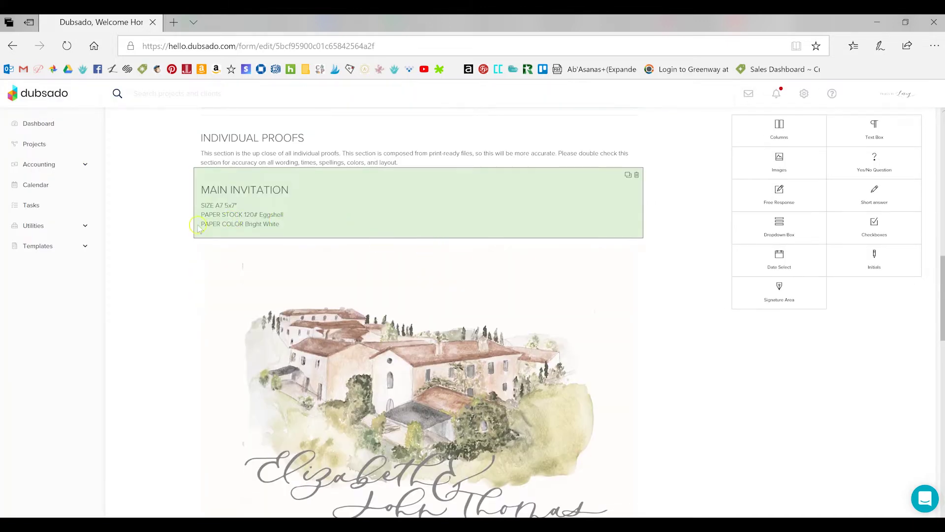
scroll(455, 246, "down", 2)
Step: Swap in the blue-tile invitation image and set its width to 60%
left_click(455, 258)
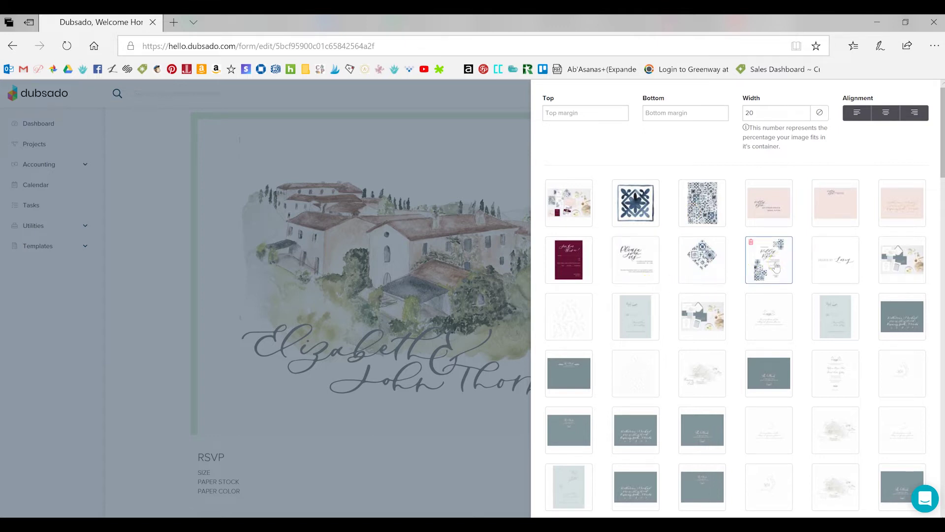
left_click(777, 267)
left_click_drag(791, 109, 737, 108)
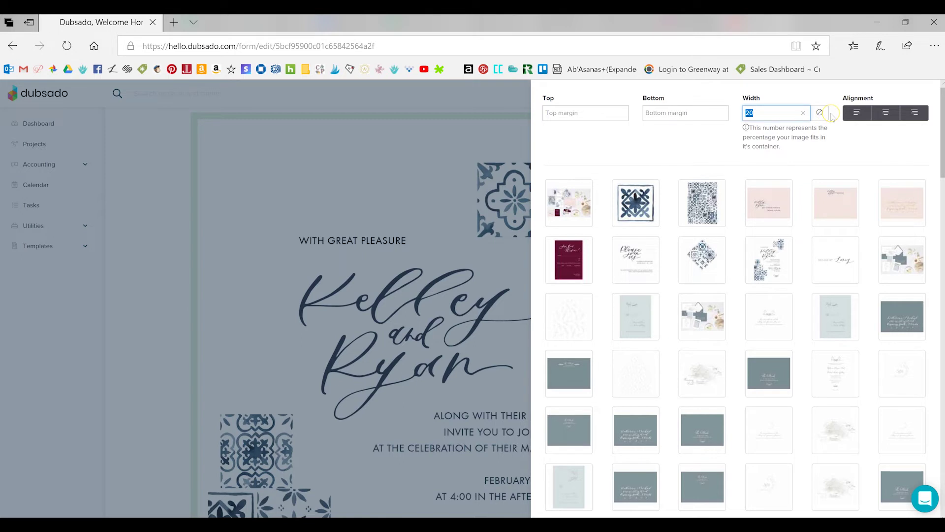
type("70")
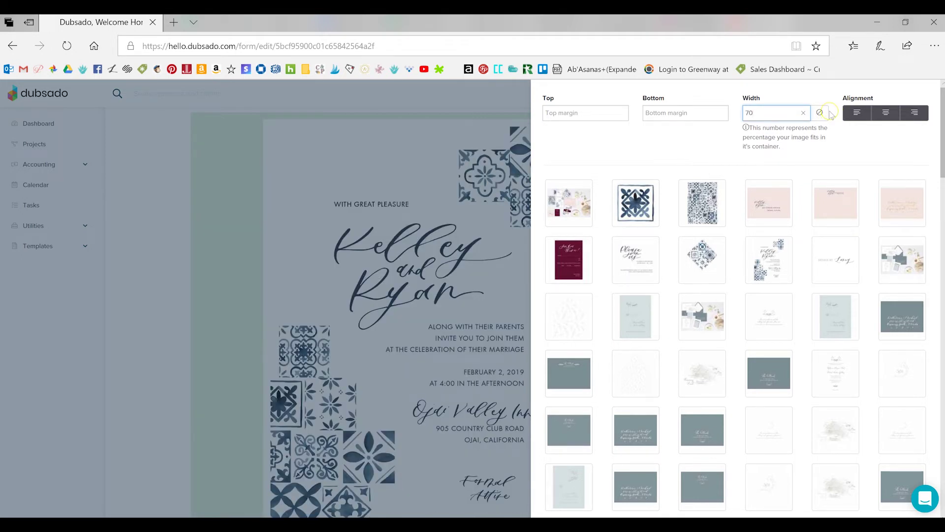
key("BackSpace")
key("BackSpace")
type("60")
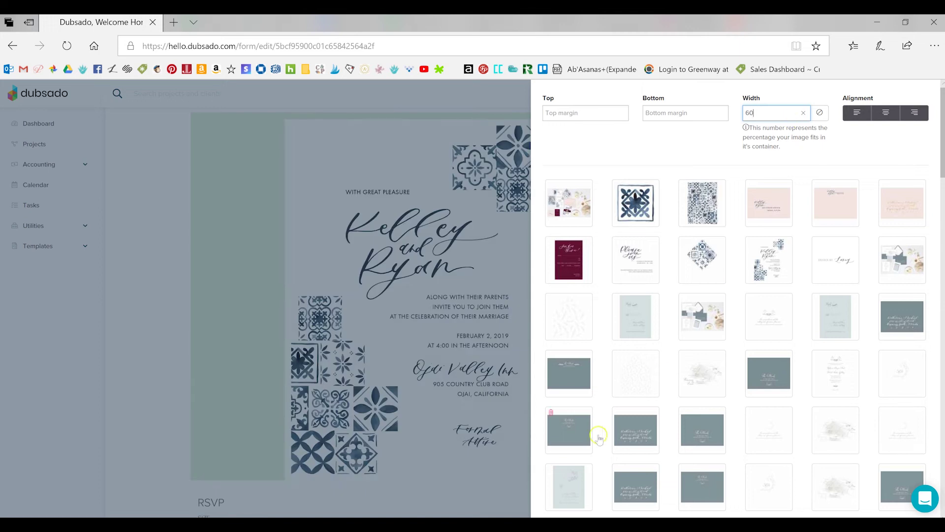
Step: Apply the image settings and duplicate the invitation image block
scroll(591, 424, "down", 10)
scroll(590, 418, "down", 1)
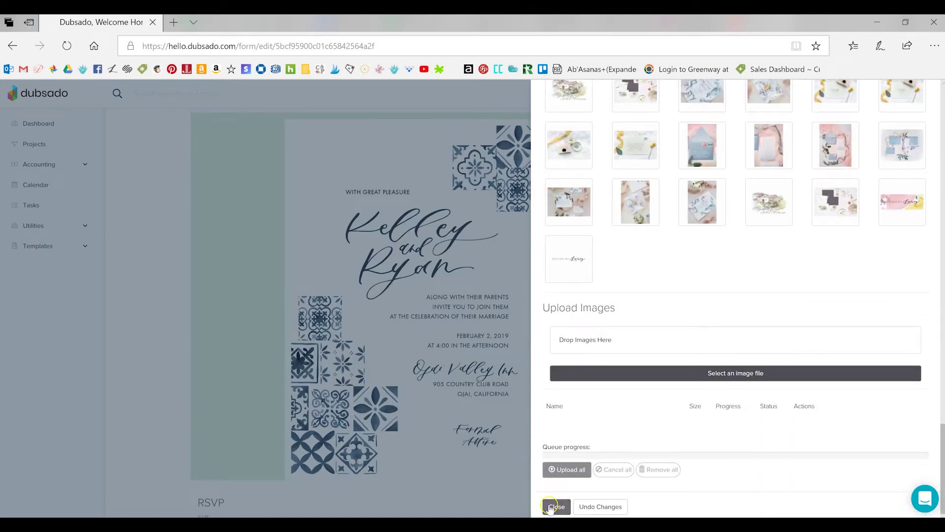
left_click(554, 505)
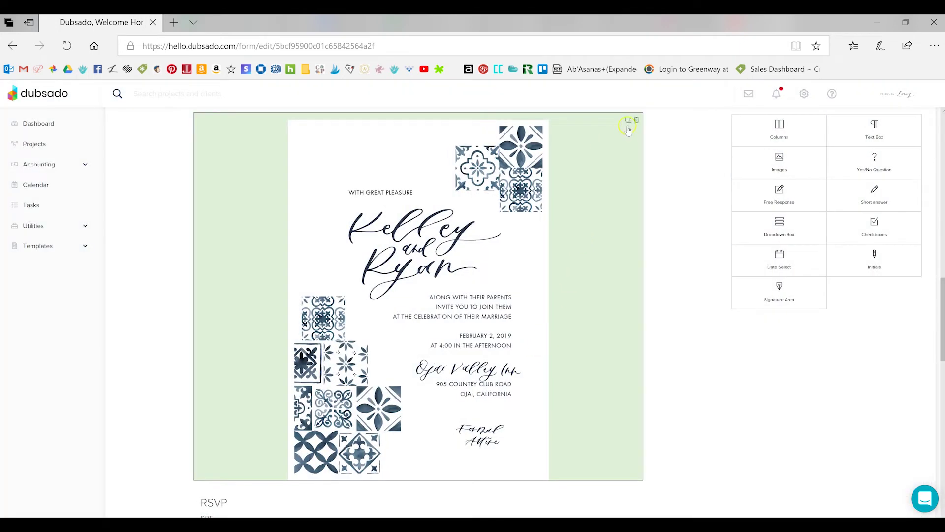
left_click(629, 121)
scroll(533, 268, "down", 5)
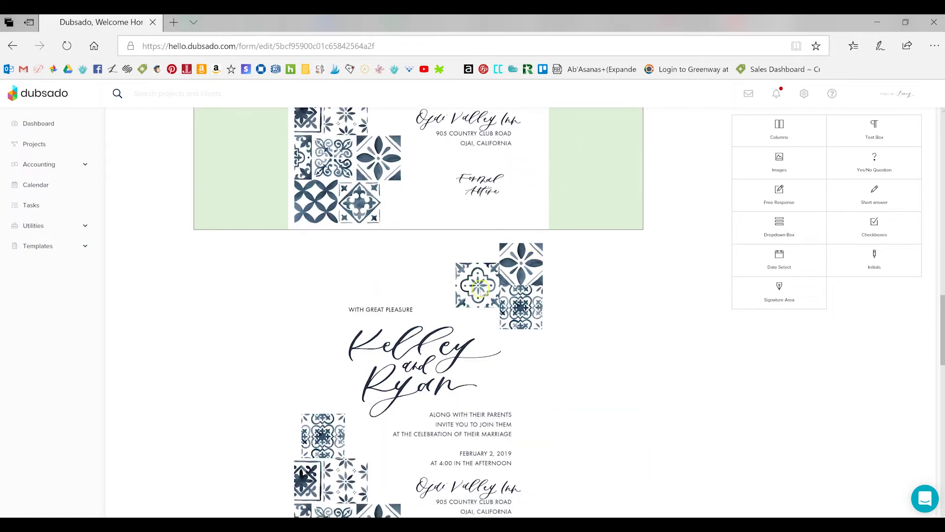
Step: Change the copied invitation image to the blue tile pattern
left_click(477, 290)
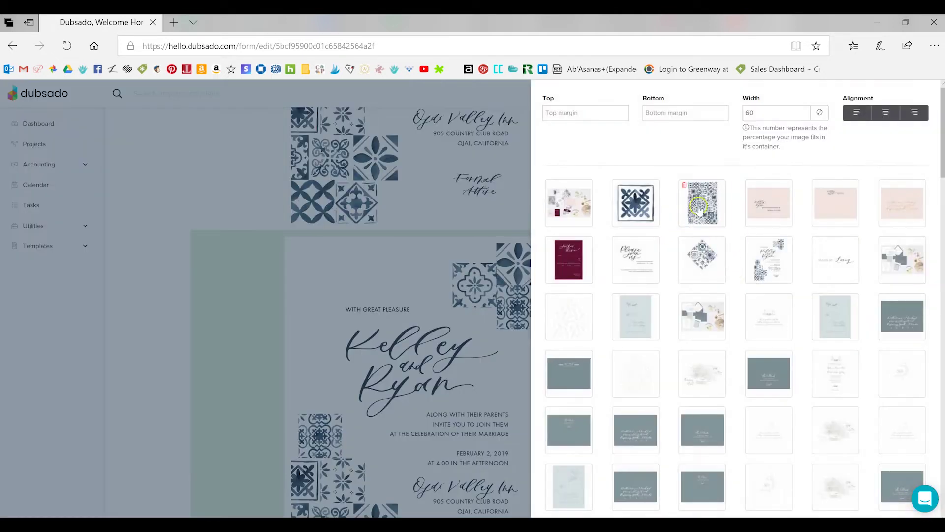
left_click(701, 209)
scroll(689, 315, "down", 15)
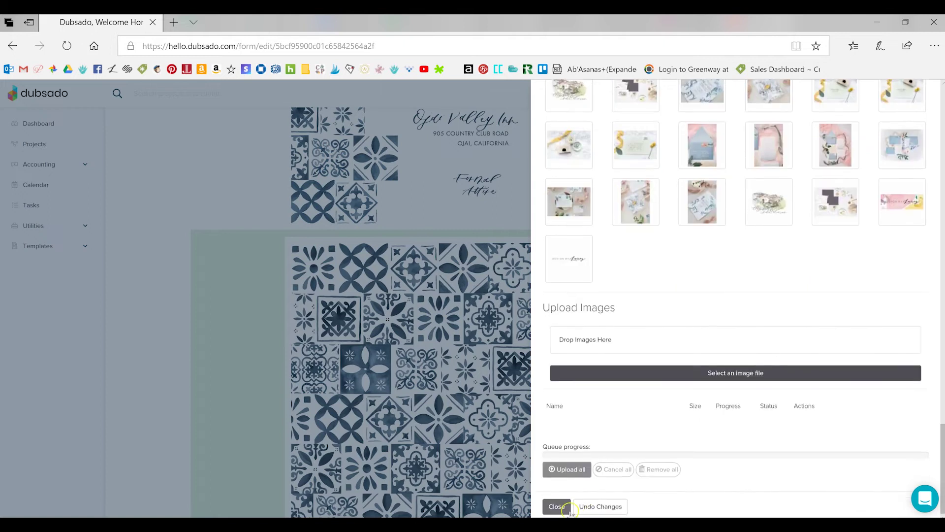
left_click(556, 506)
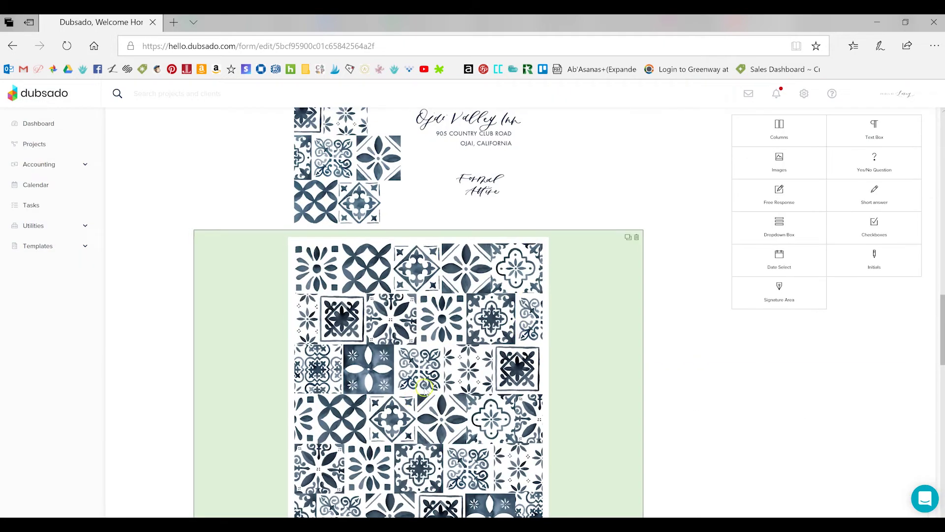
Step: Open the RSVP text box for editing at its SIZE line
scroll(644, 320, "down", 3)
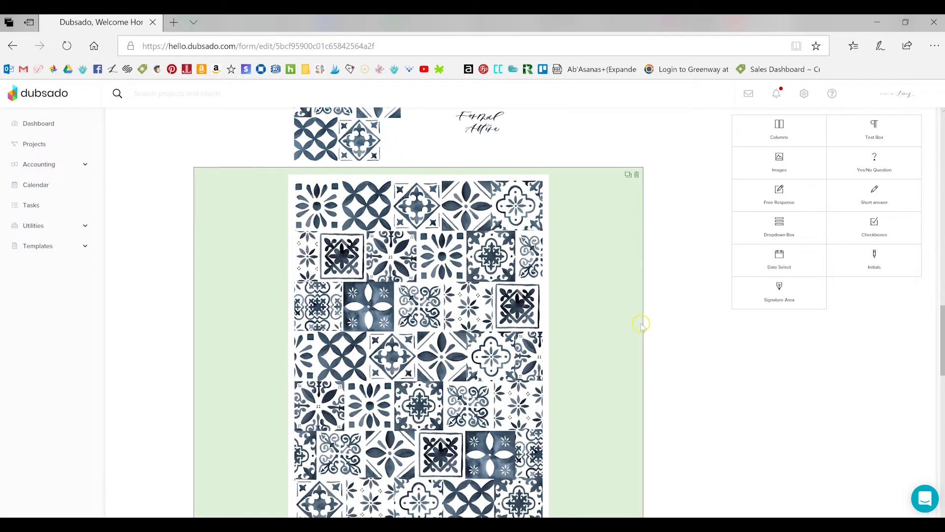
scroll(615, 301, "down", 1)
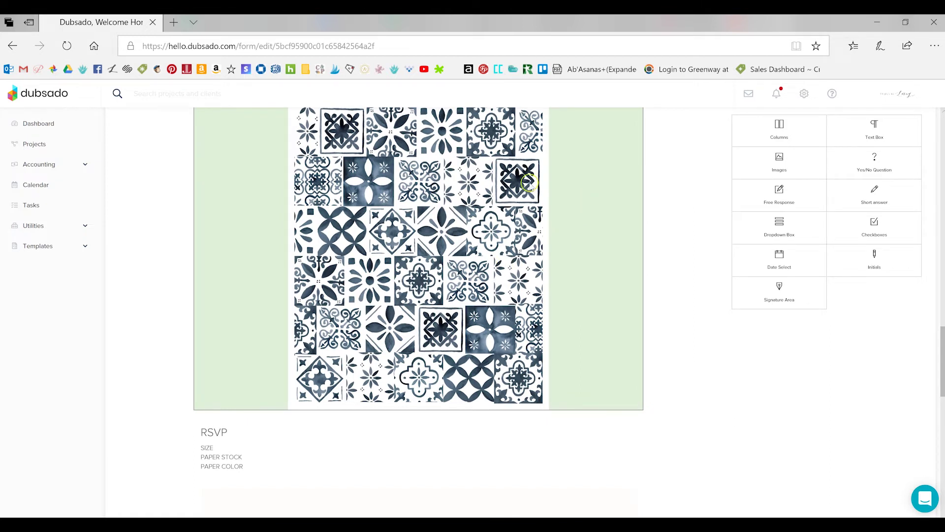
scroll(385, 270, "down", 4)
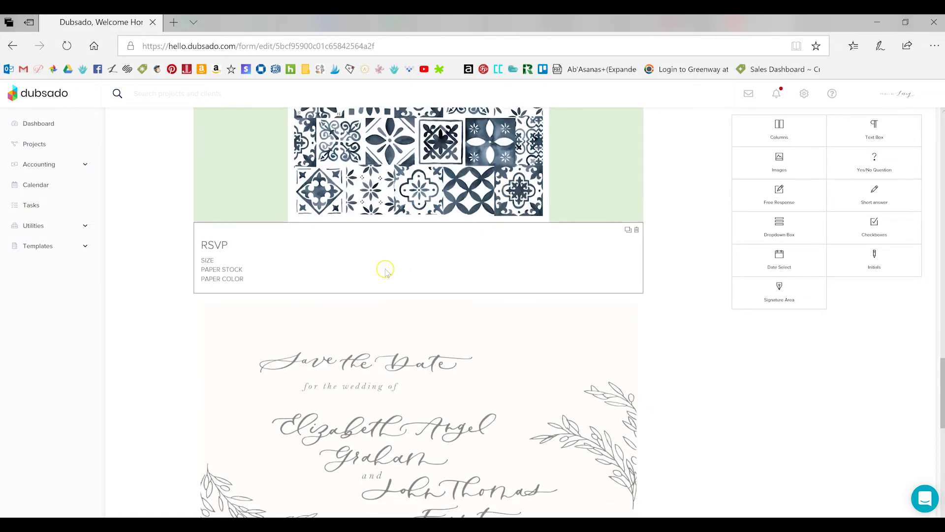
left_click(386, 271)
left_click(582, 181)
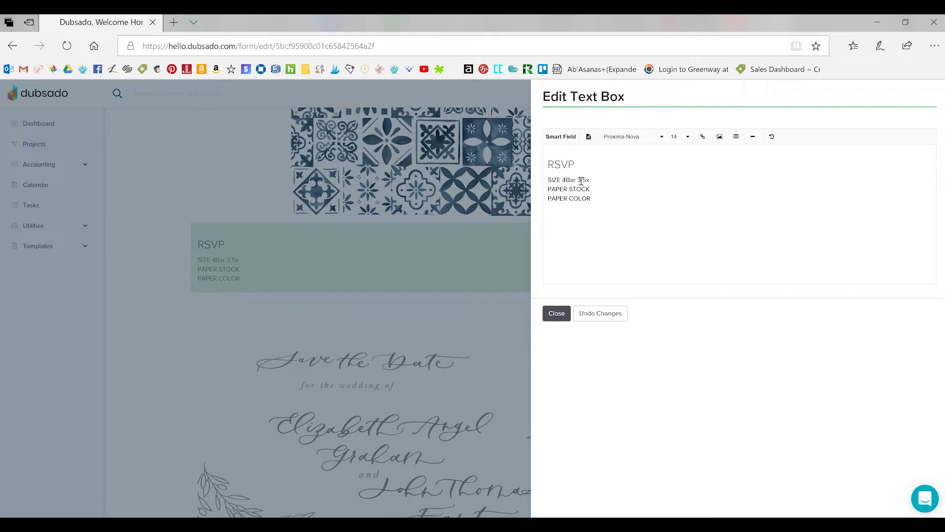
Step: Fill in the RSVP size 4Bar 3.5x4.875", paper stock 120# Eggshell and color Bright White
left_click(601, 189)
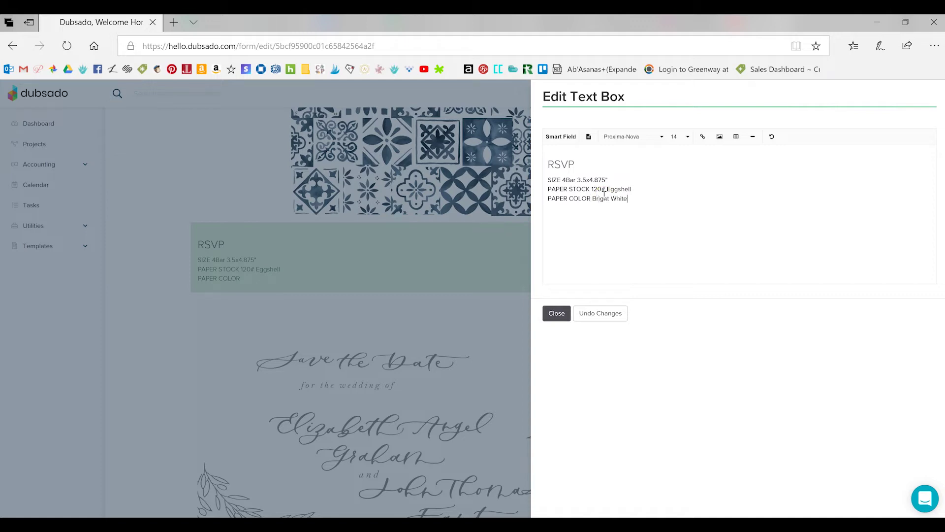
left_click(556, 314)
scroll(532, 285, "down", 1)
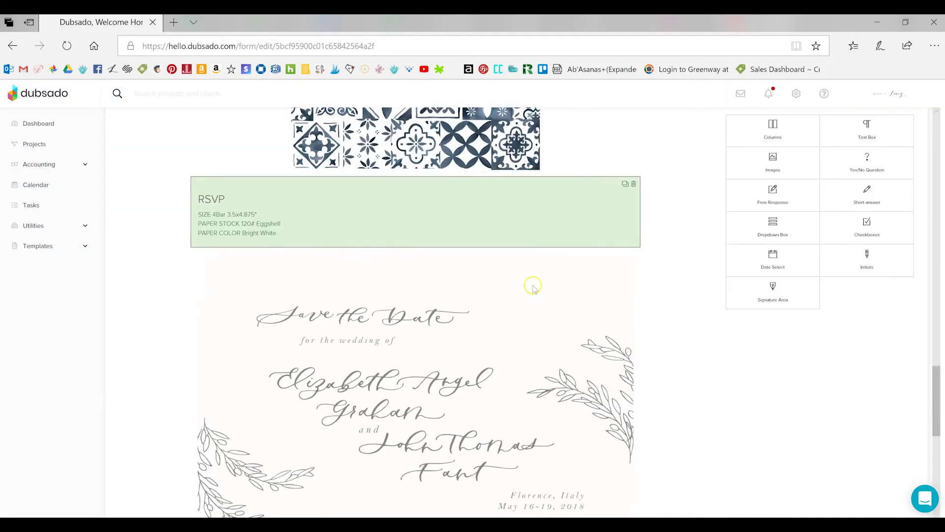
scroll(533, 286, "down", 2)
Step: Replace the Save the Date image with the burgundy 'See you there' RSVP card at 40% width
left_click(503, 303)
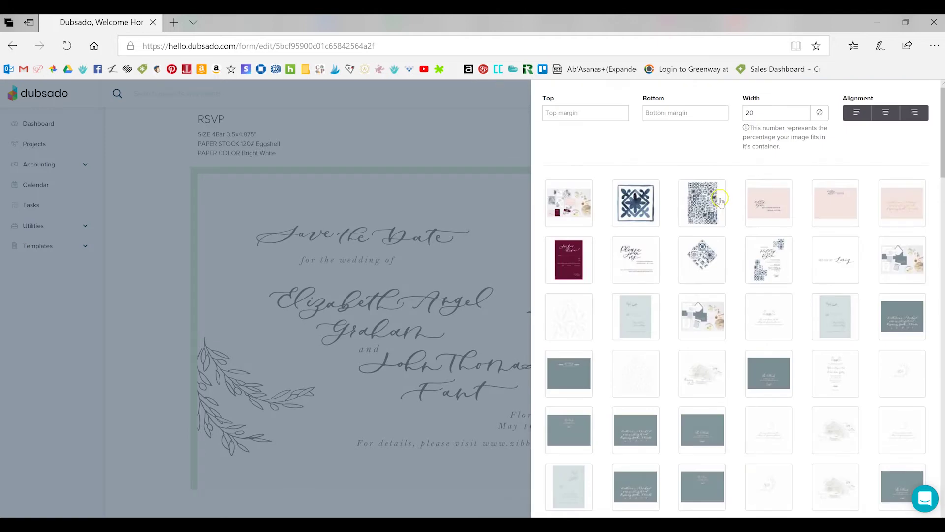
left_click(582, 257)
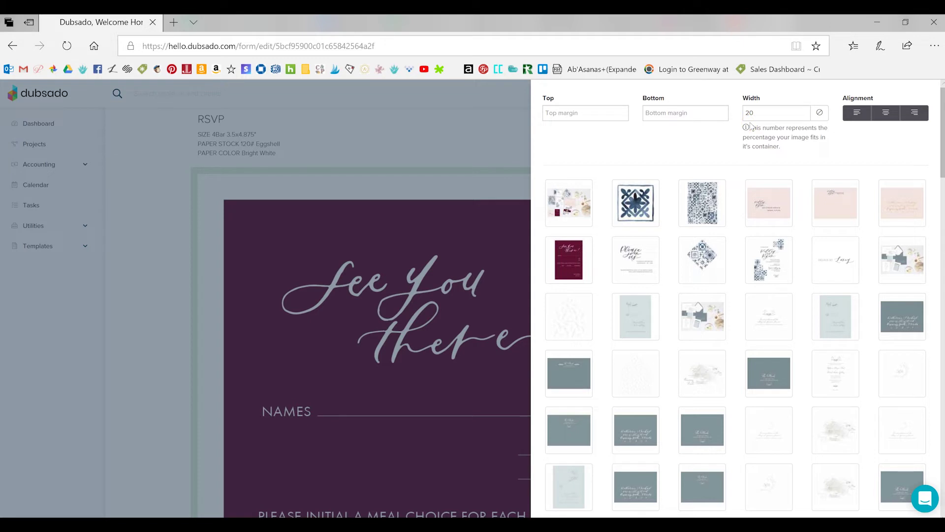
double_click(773, 112)
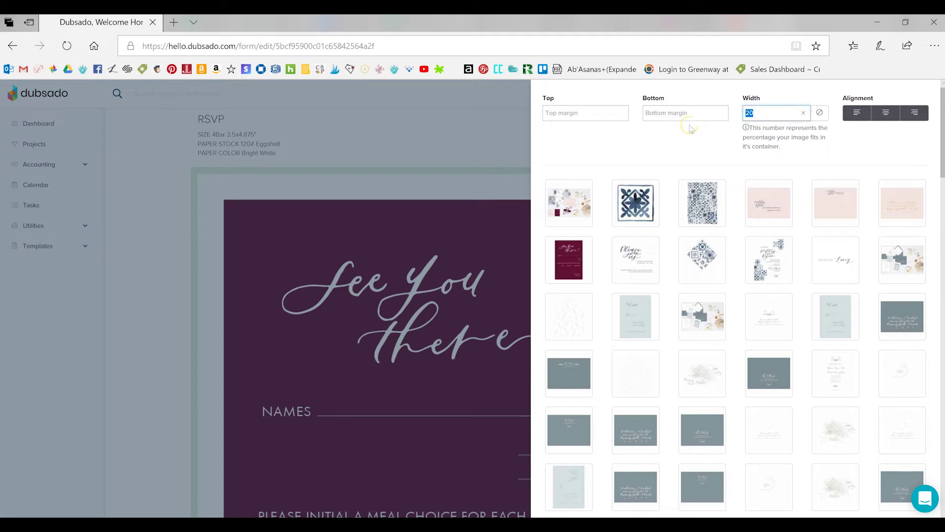
type("40")
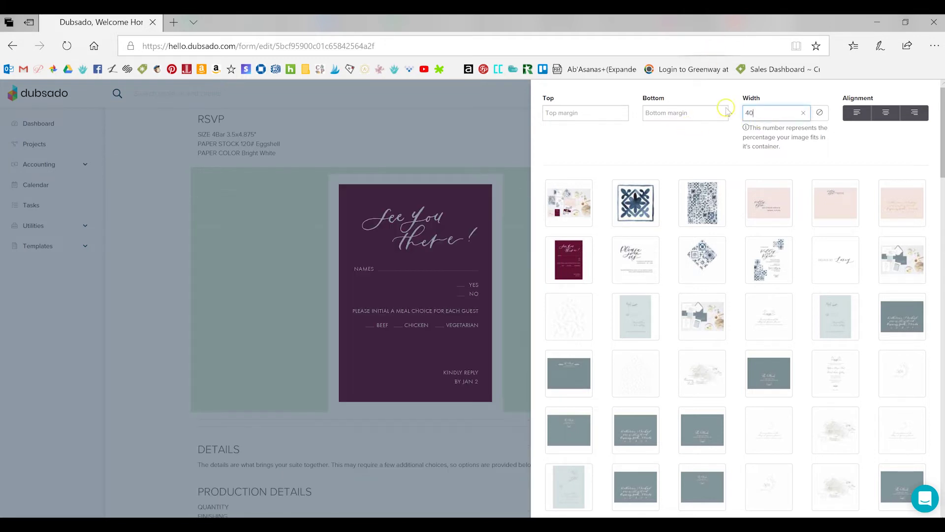
scroll(698, 261, "down", 15)
scroll(699, 265, "down", 6)
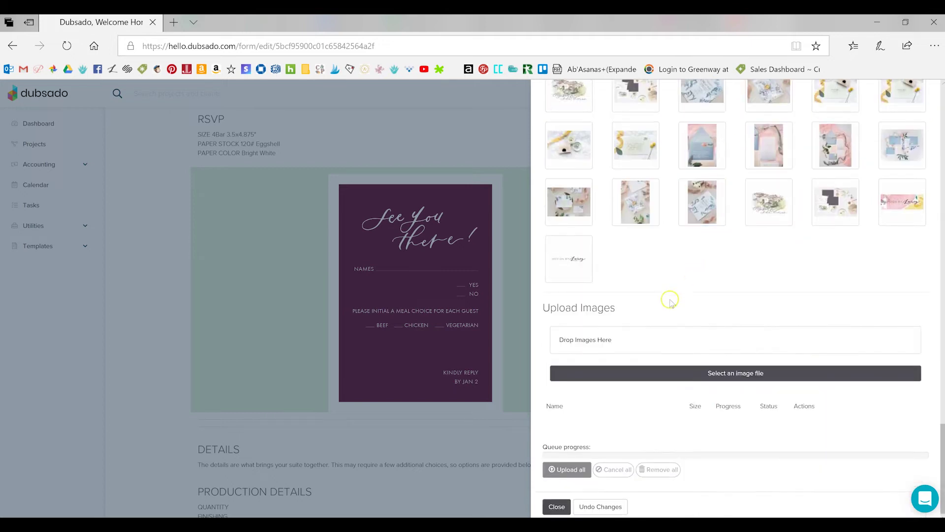
left_click(557, 504)
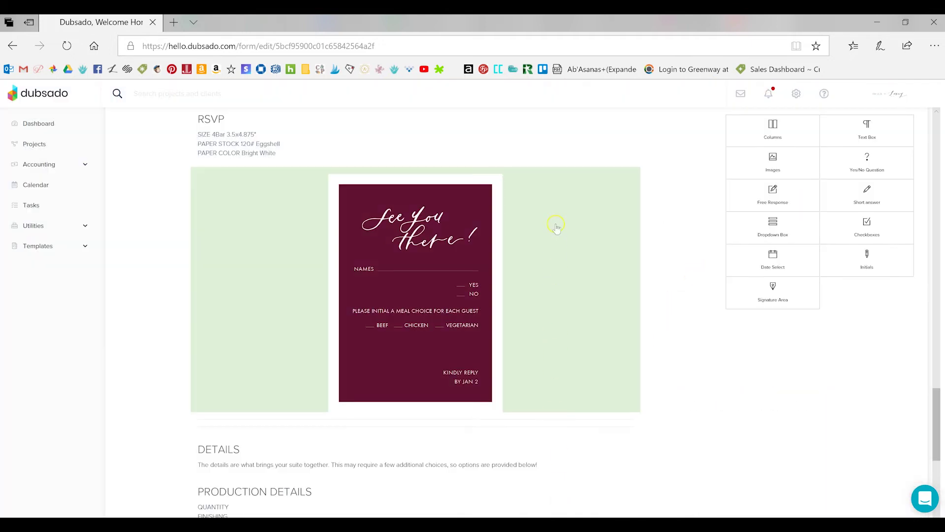
scroll(553, 226, "down", 3)
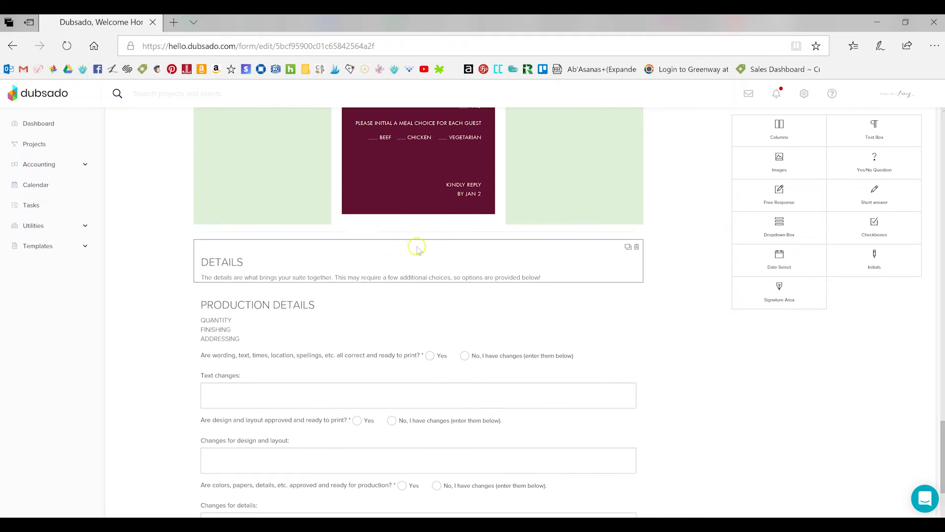
Step: Duplicate the RSVP text and card blocks, placing the card copy between the two RSVP texts
scroll(532, 234, "up", 5)
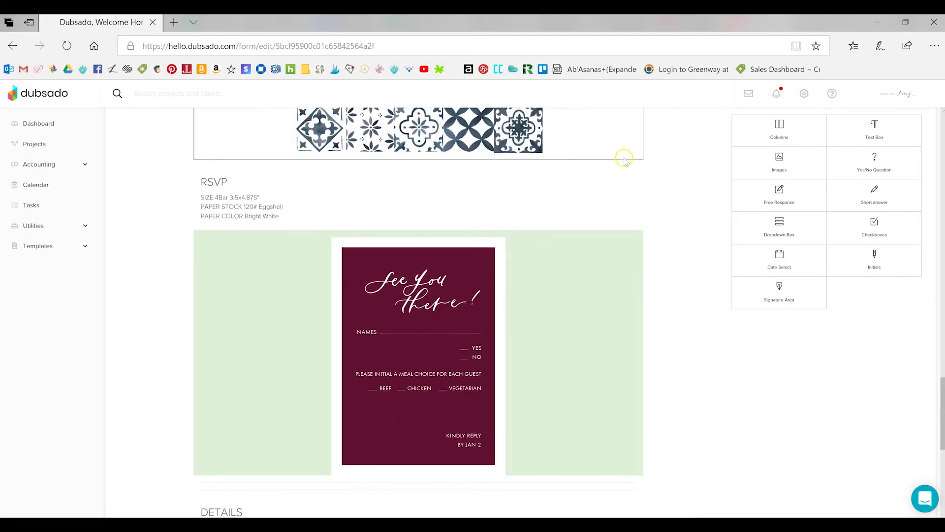
left_click(628, 168)
scroll(617, 261, "down", 1)
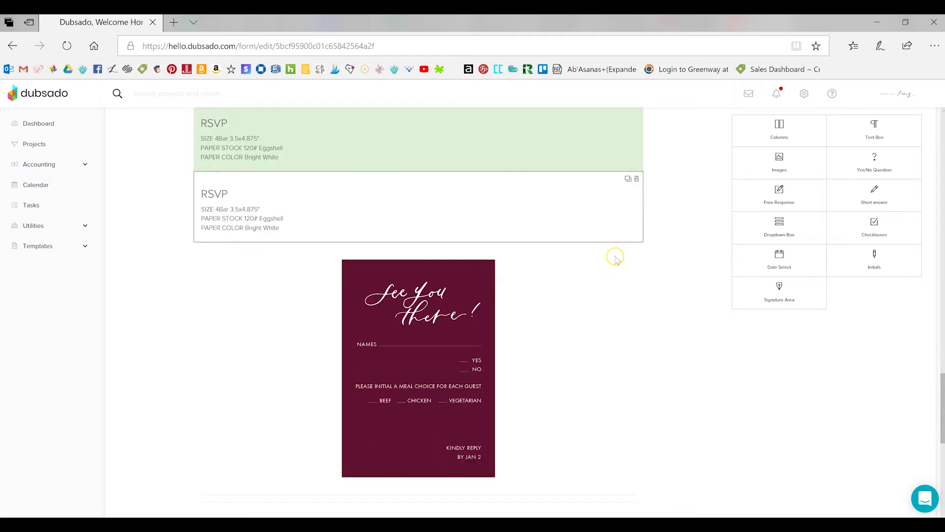
left_click(537, 290)
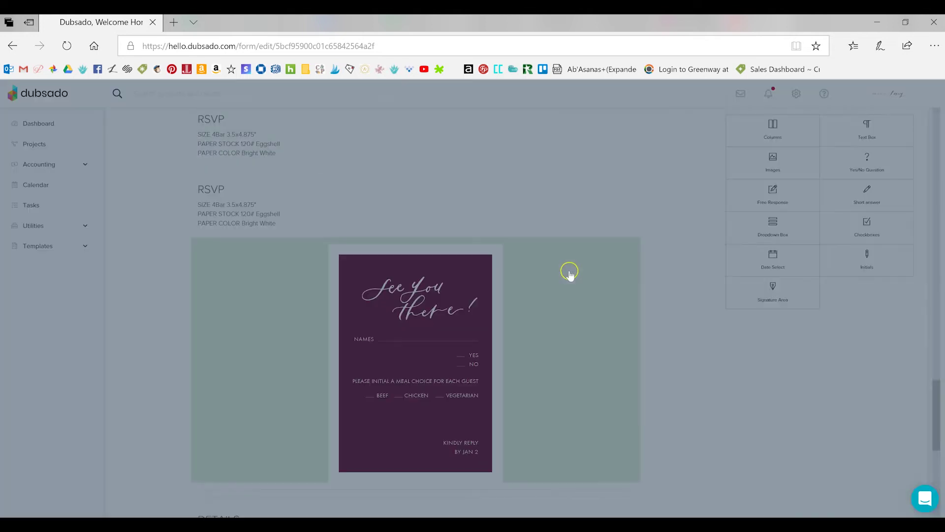
scroll(675, 370, "down", 5)
scroll(675, 370, "down", 10)
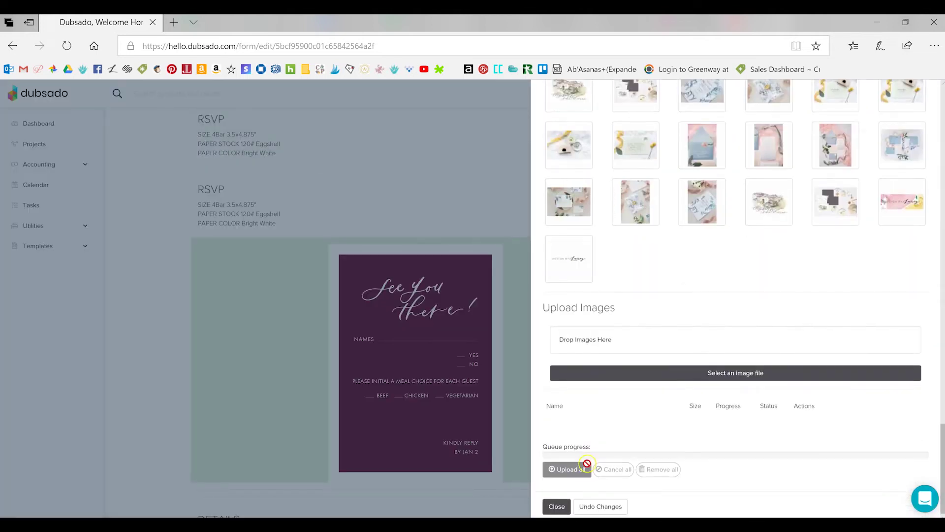
left_click(555, 507)
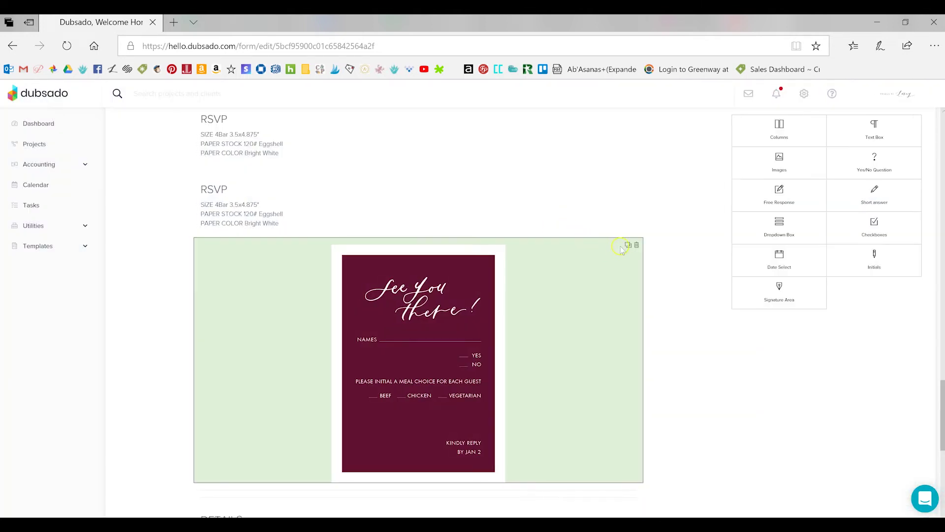
left_click(628, 245)
left_click_drag(550, 314, 521, 257)
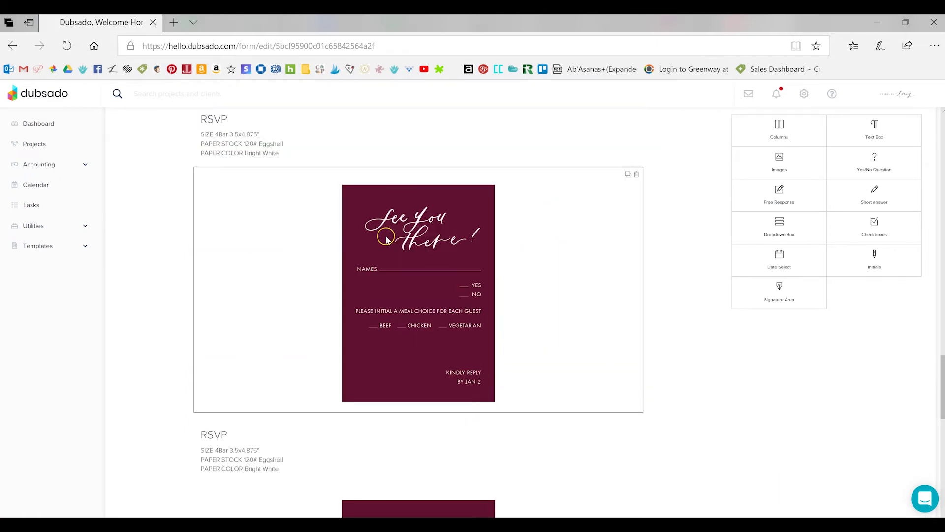
Step: Retitle the second RSVP text as DETAILS with size 4.5" Square
scroll(296, 249, "down", 5)
left_click(294, 218)
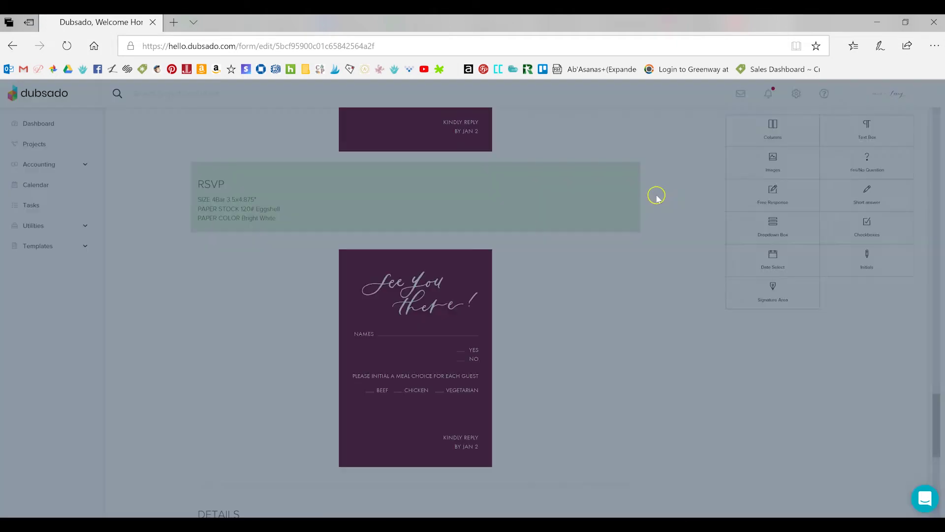
double_click(568, 163)
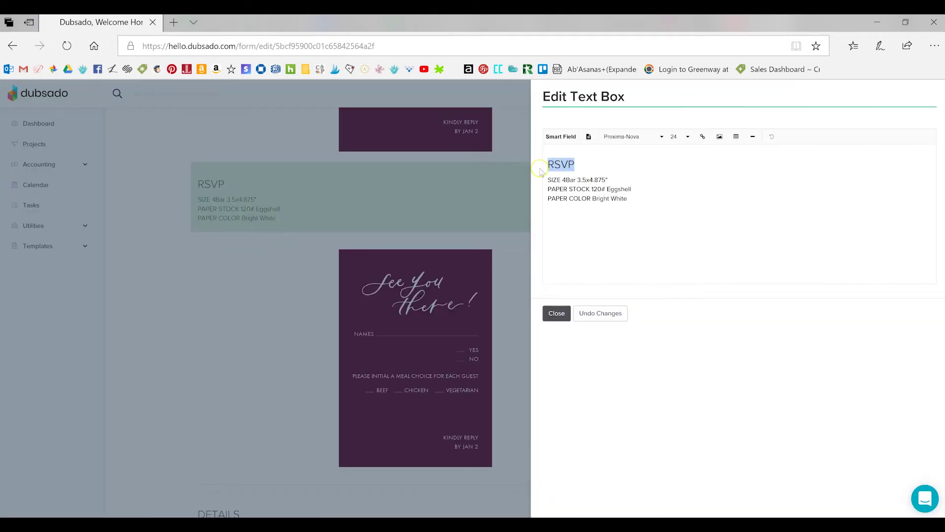
type("DETAILS")
left_click(548, 170)
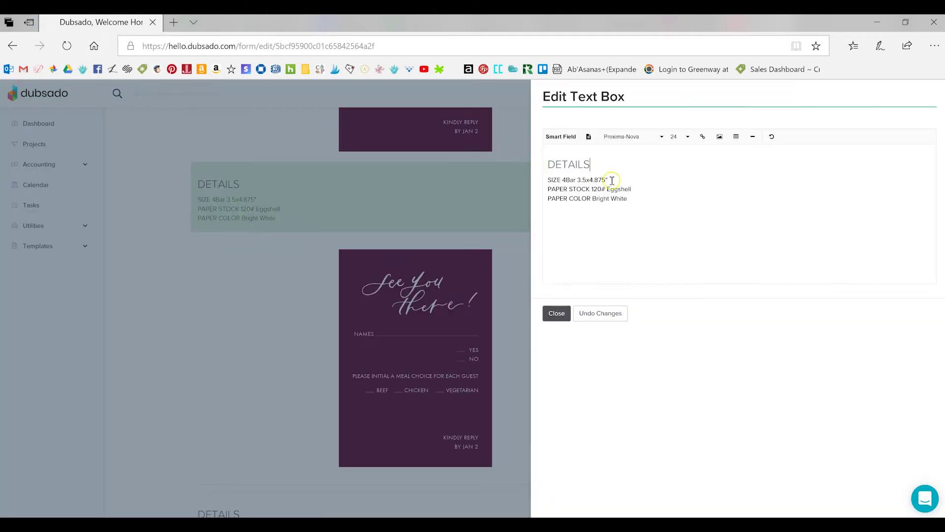
double_click(568, 186)
left_click(563, 180)
key("shift+End")
type("4")
left_click(557, 313)
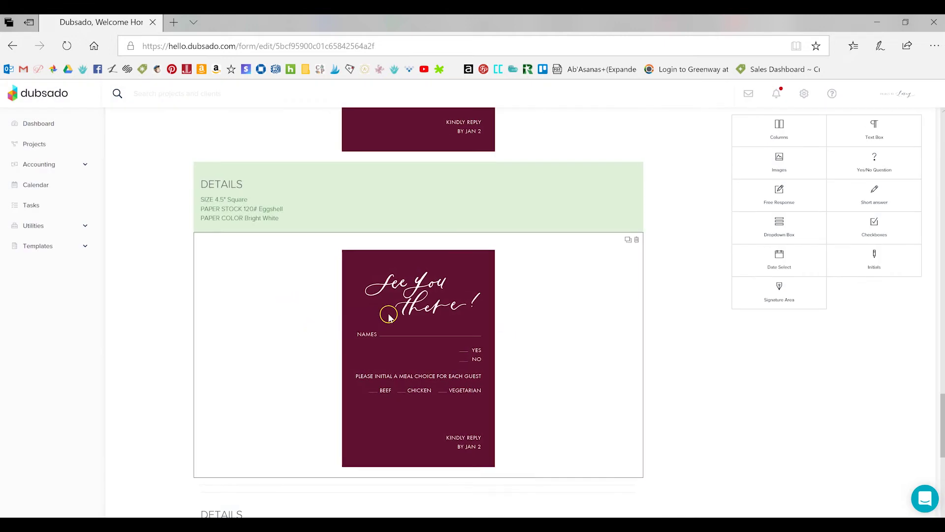
left_click(493, 317)
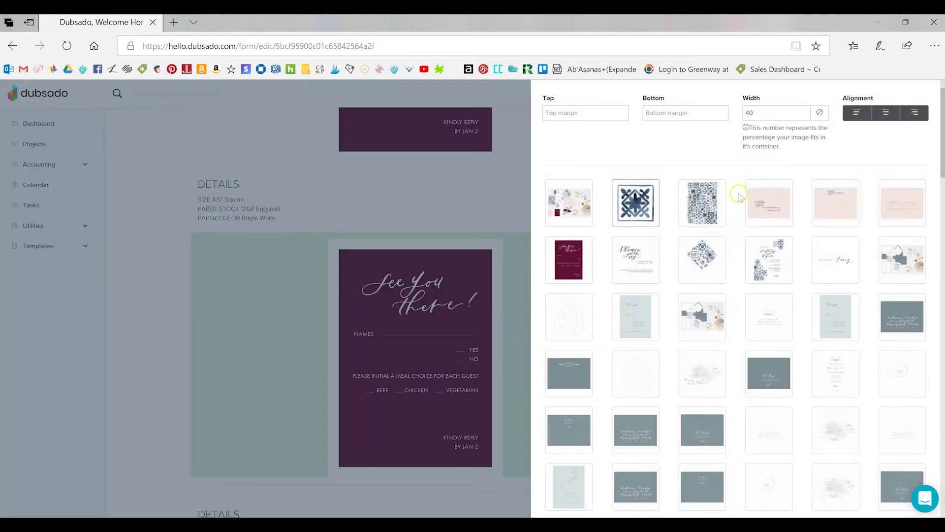
Step: Change the DETAILS card to the 'Please join us' invitation design
left_click(636, 260)
scroll(646, 315, "down", 10)
scroll(646, 315, "down", 6)
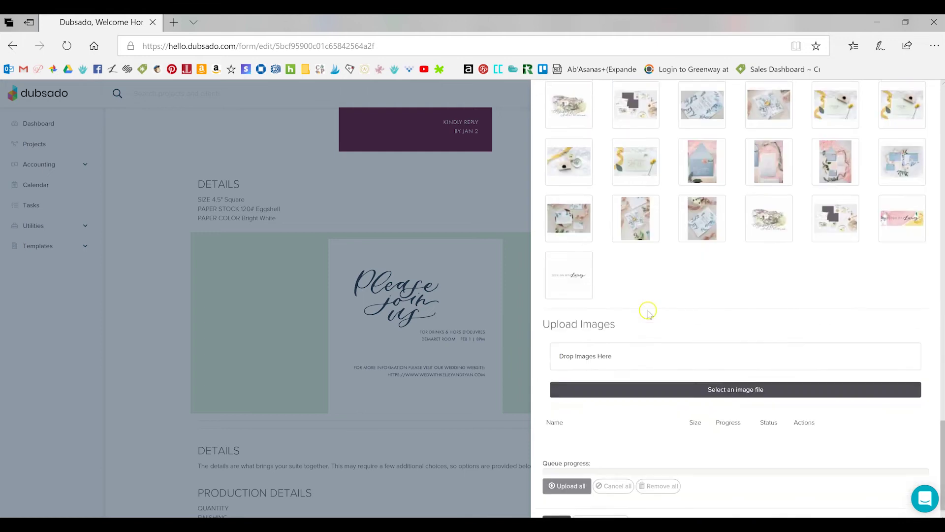
left_click(553, 506)
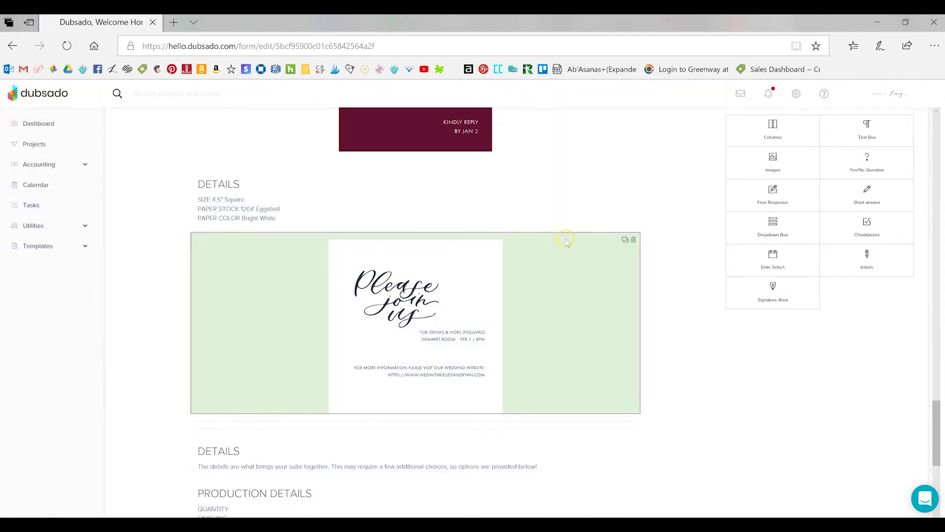
Step: Duplicate the 'Please join us' image and switch the copy to the blue tile pattern
left_click(628, 241)
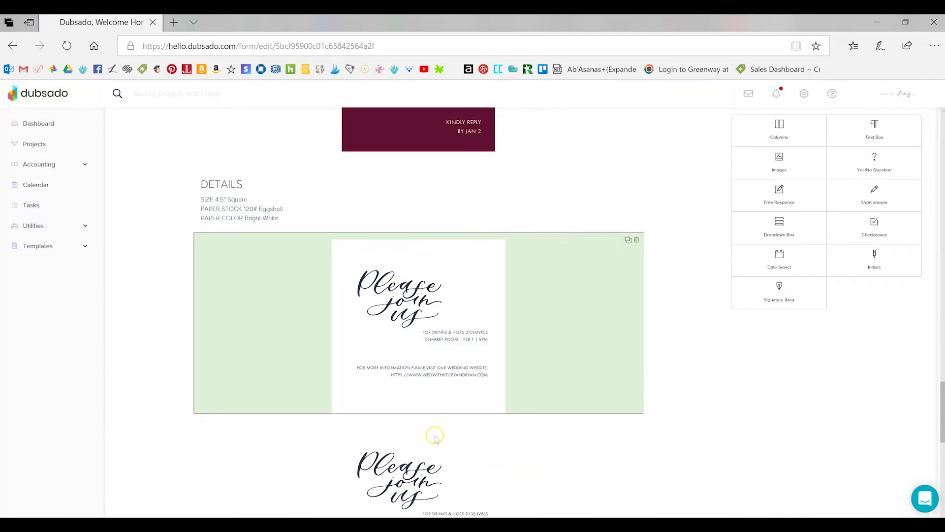
left_click(576, 412)
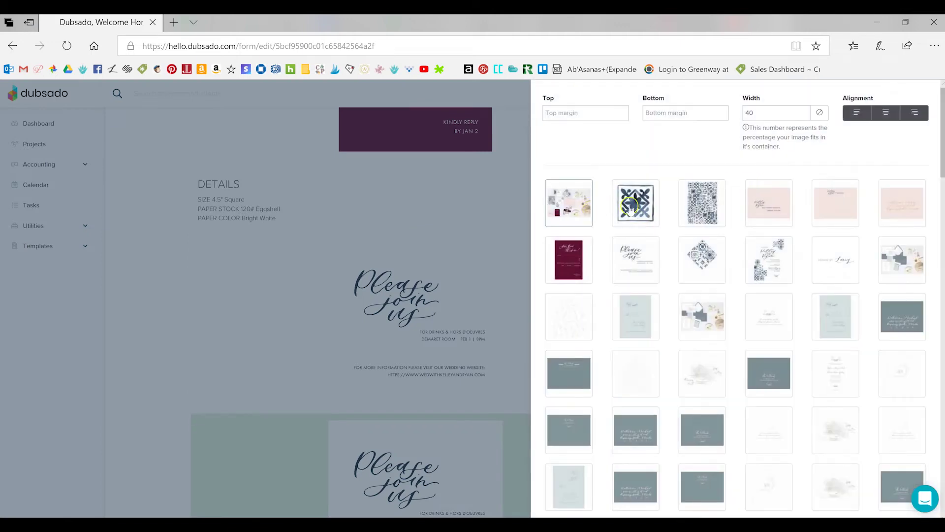
left_click(636, 203)
scroll(659, 339, "down", 10)
scroll(659, 340, "down", 5)
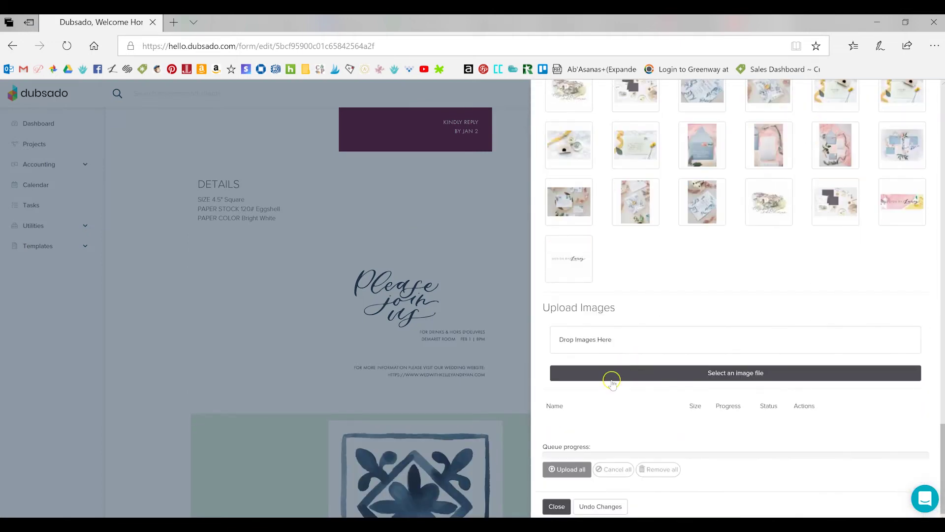
left_click(554, 507)
scroll(568, 226, "down", 8)
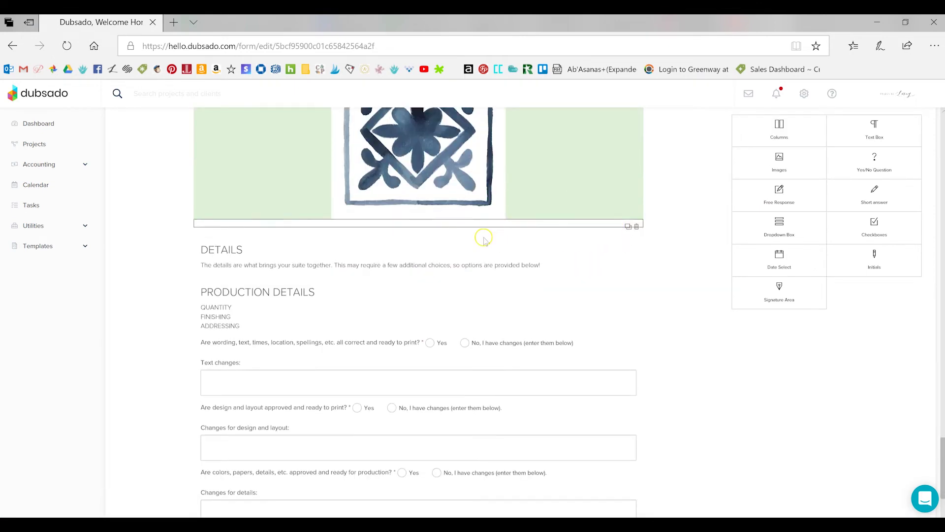
Step: Add quantity 82, wine silk ribbon belly band, blush lined envelopes and gold calligraphy addressing to Production Details
left_click(434, 309)
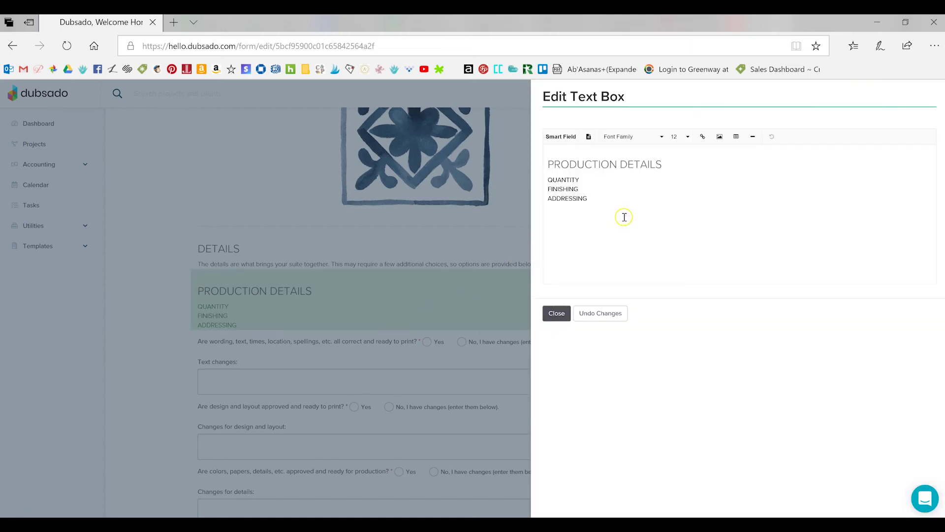
left_click(631, 179)
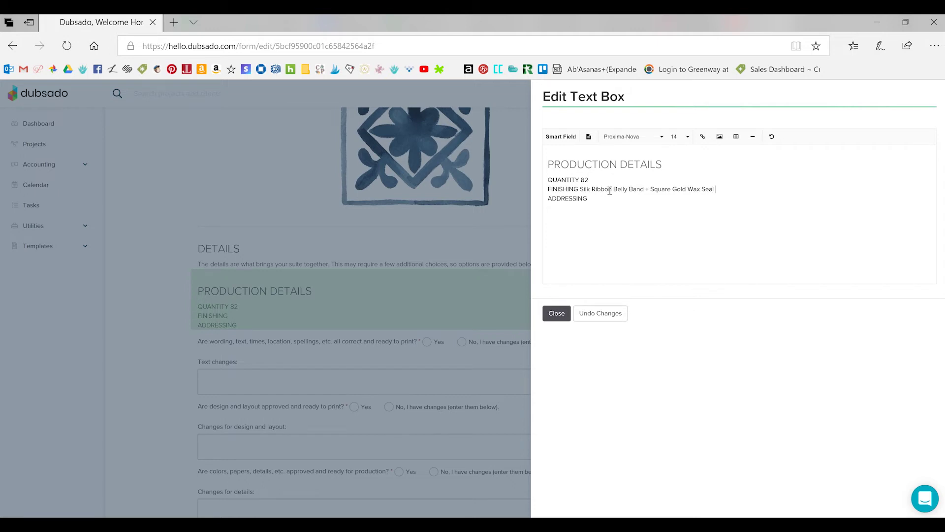
left_click(633, 191)
type("(Wine)")
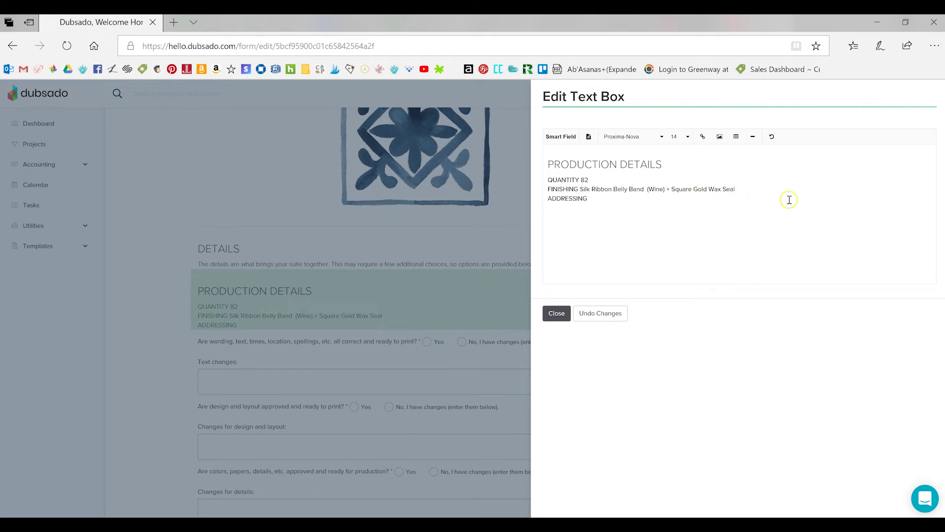
key("Return")
type("ENVELOPES Blu")
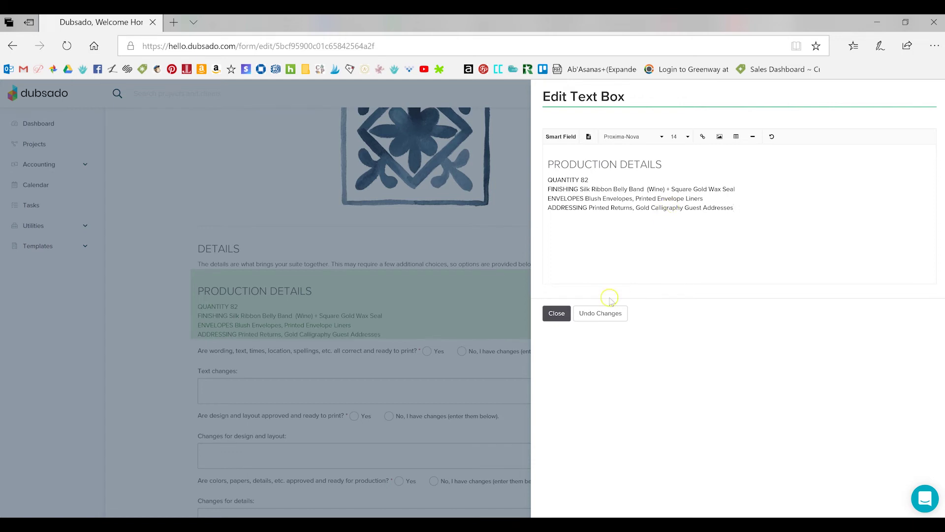
left_click(556, 313)
Step: Add three new image blocks below the Production Details section
scroll(640, 222, "down", 3)
left_click_drag(779, 162, 473, 219)
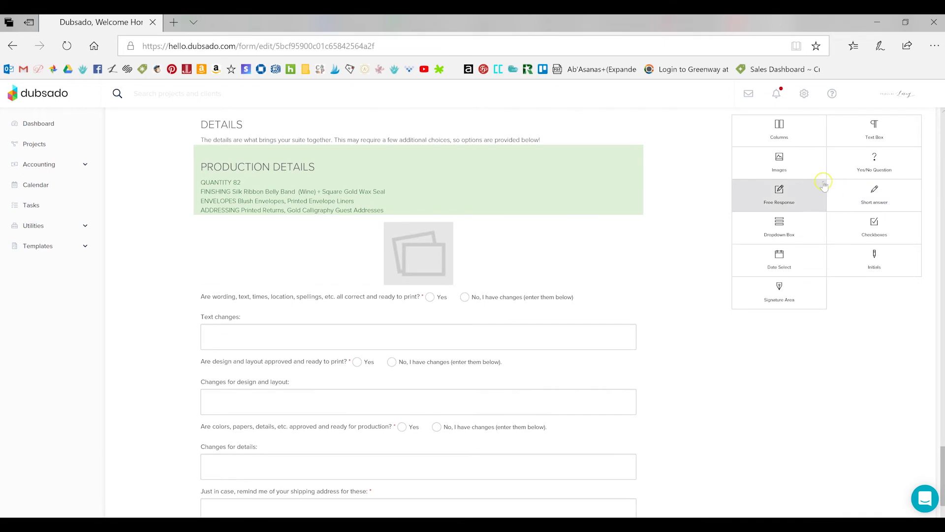
left_click_drag(779, 163, 523, 268)
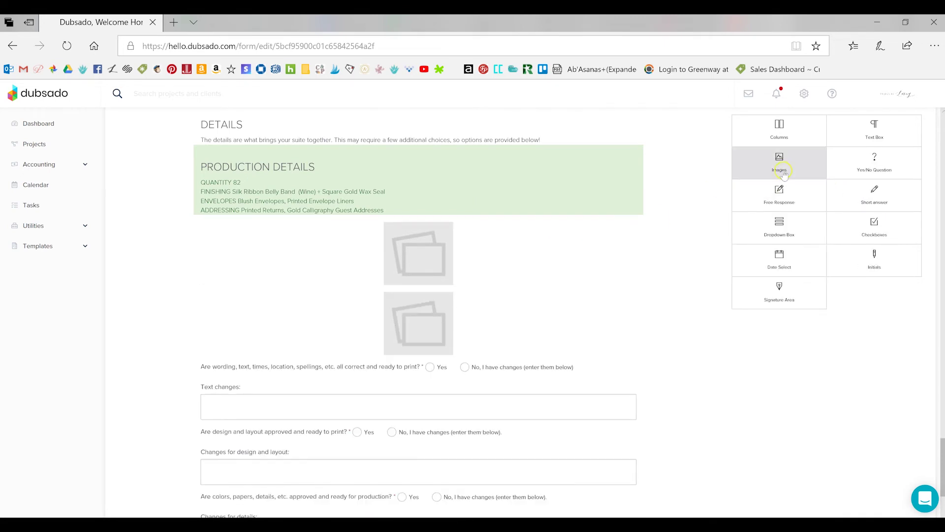
left_click_drag(784, 173, 483, 267)
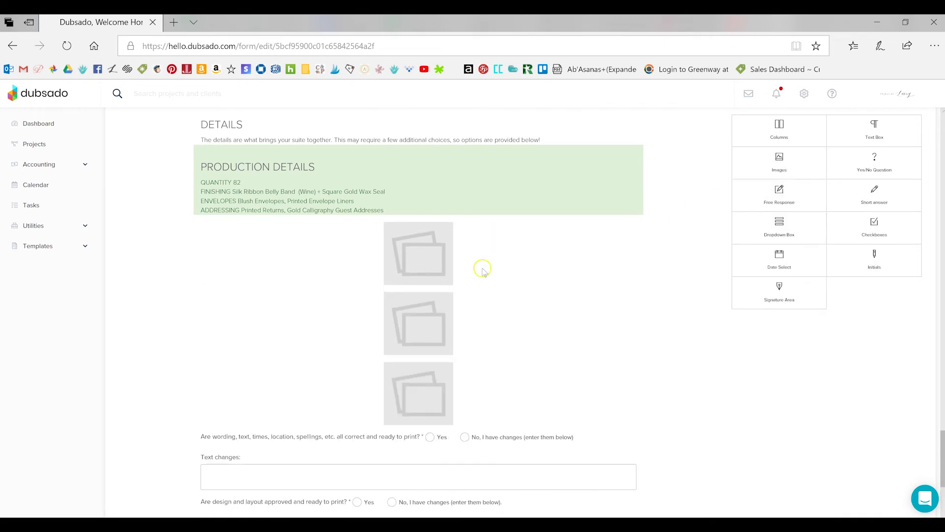
Step: Fill the first new block with the larger return-address envelope image at width 40
left_click(500, 347)
left_click(818, 215)
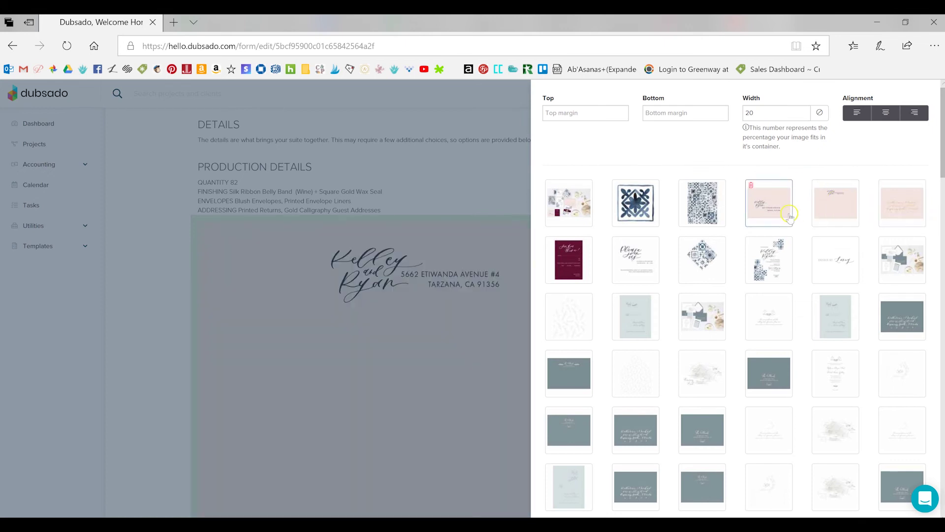
left_click(769, 207)
scroll(739, 197, "down", 3)
scroll(776, 157, "up", 3)
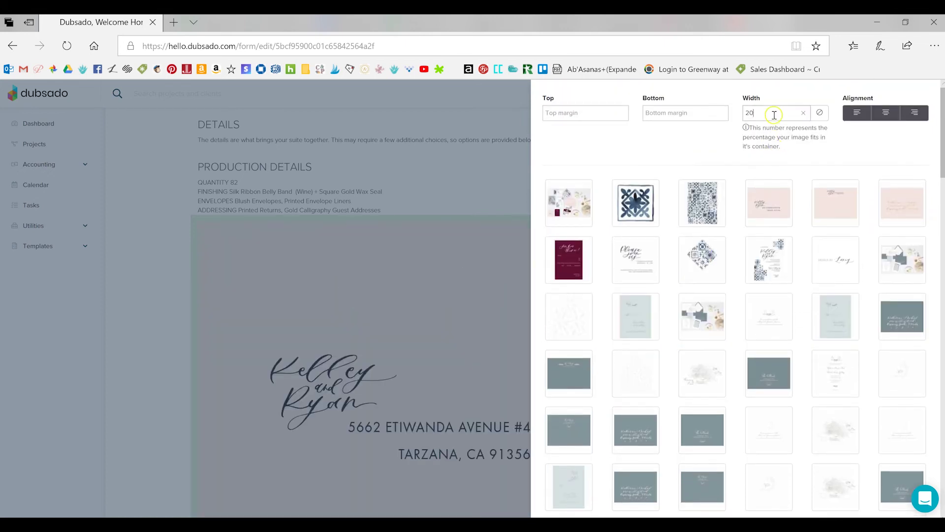
left_click_drag(775, 112, 736, 117)
type("40")
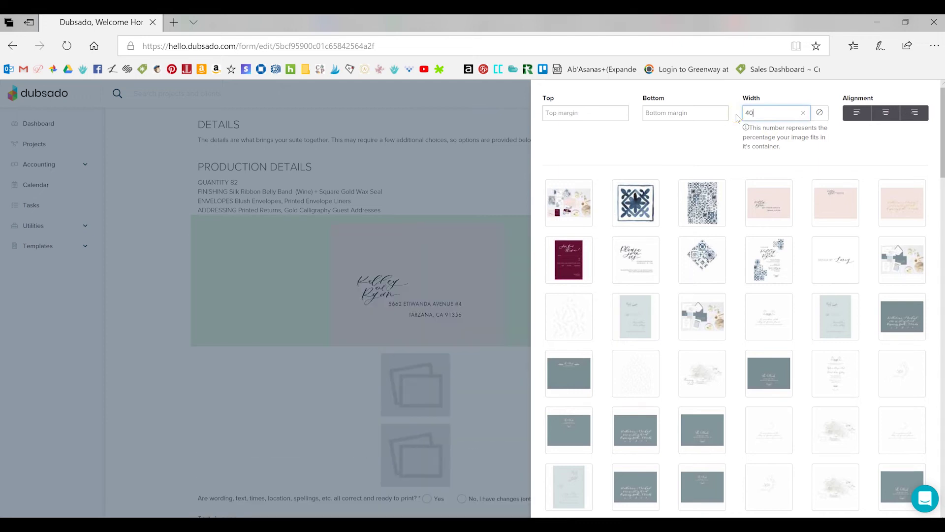
scroll(632, 287, "down", 15)
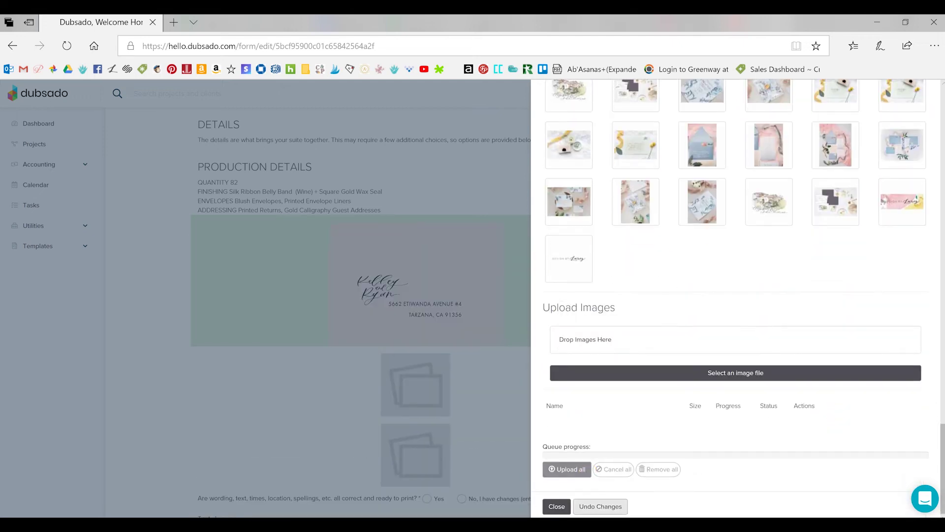
left_click(557, 507)
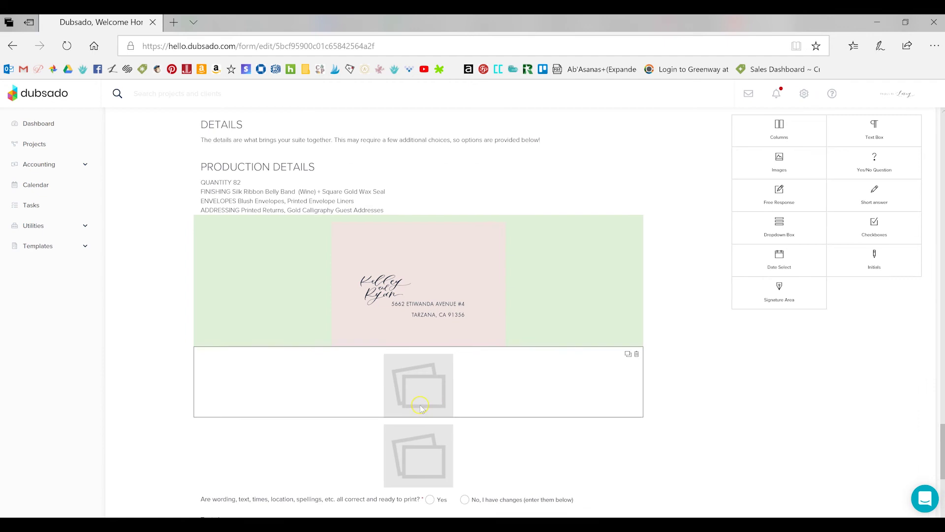
Step: Fill the second block with the gold calligraphy guest-address envelope image at width 50
left_click(582, 358)
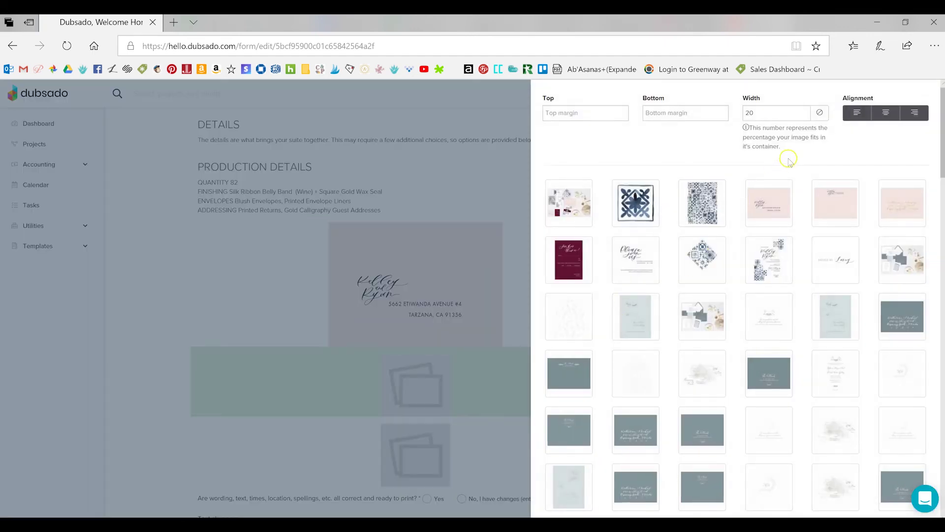
left_click(909, 202)
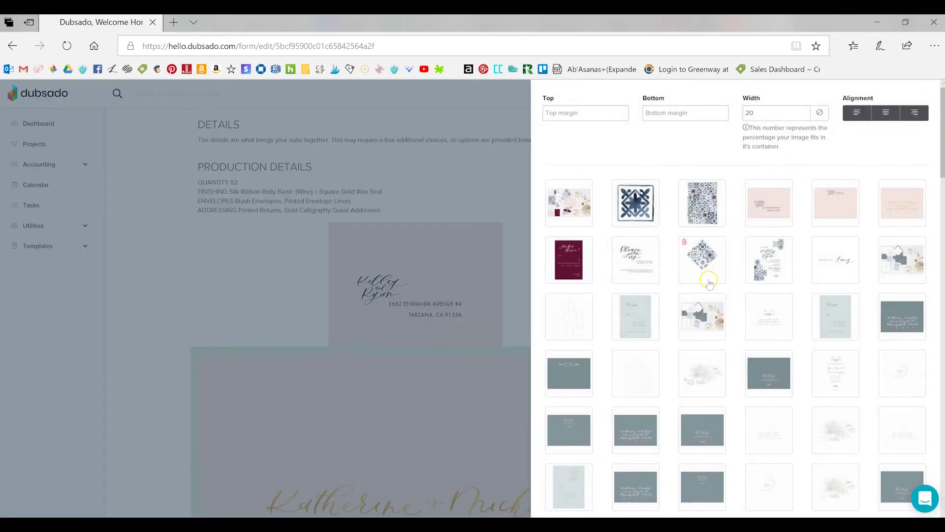
left_click_drag(756, 110, 735, 112)
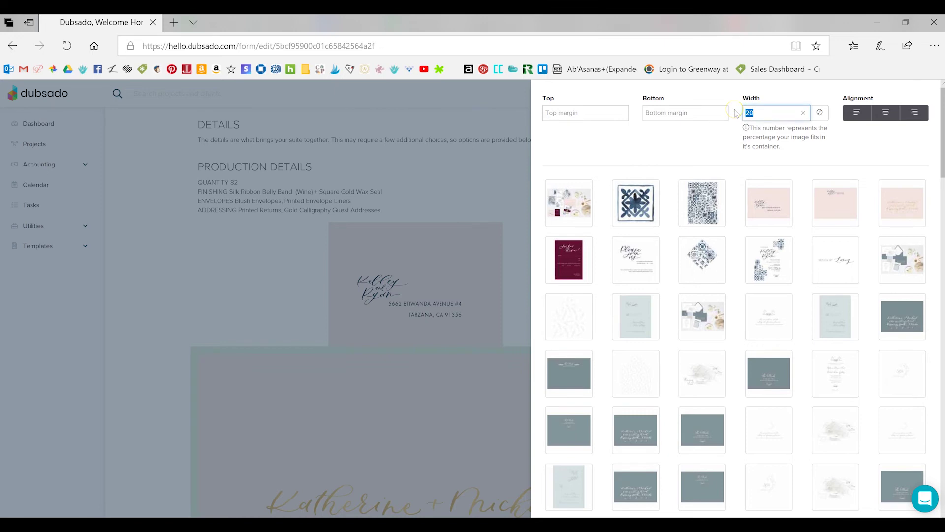
type("50")
scroll(665, 246, "down", 20)
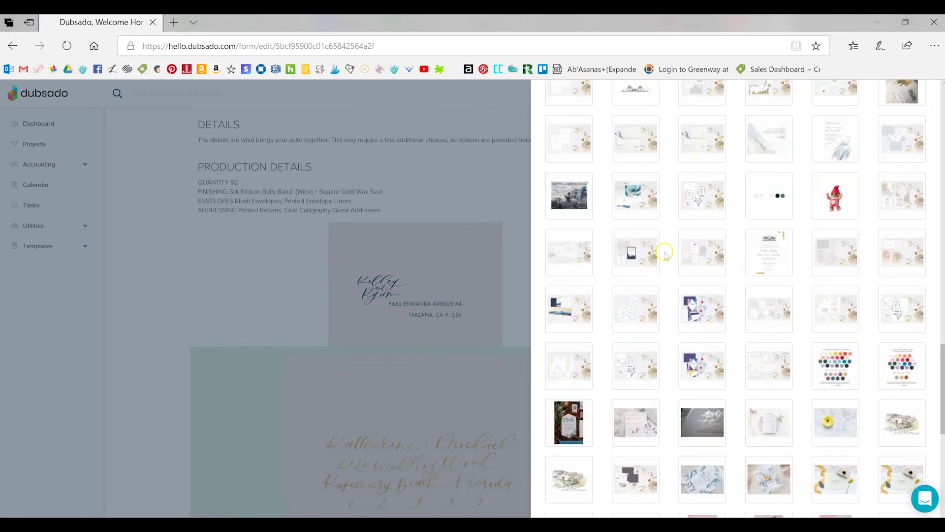
scroll(664, 254, "down", 5)
left_click(553, 506)
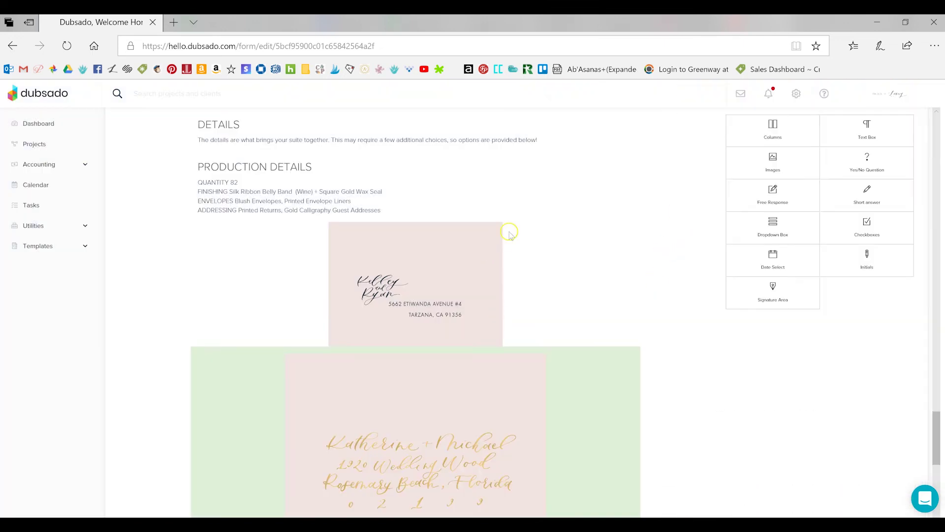
Step: Fill the last empty block with the pink return-address envelope image at width 60
scroll(542, 232, "down", 6)
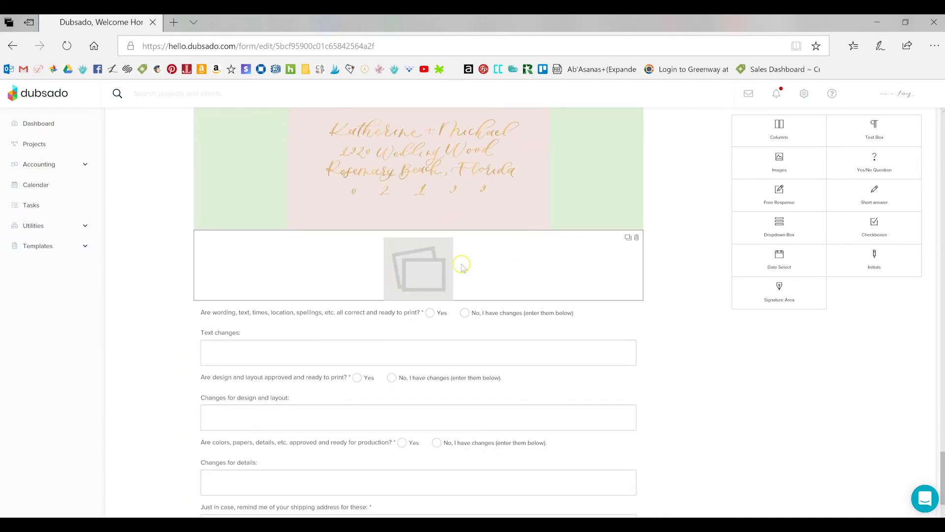
left_click(461, 265)
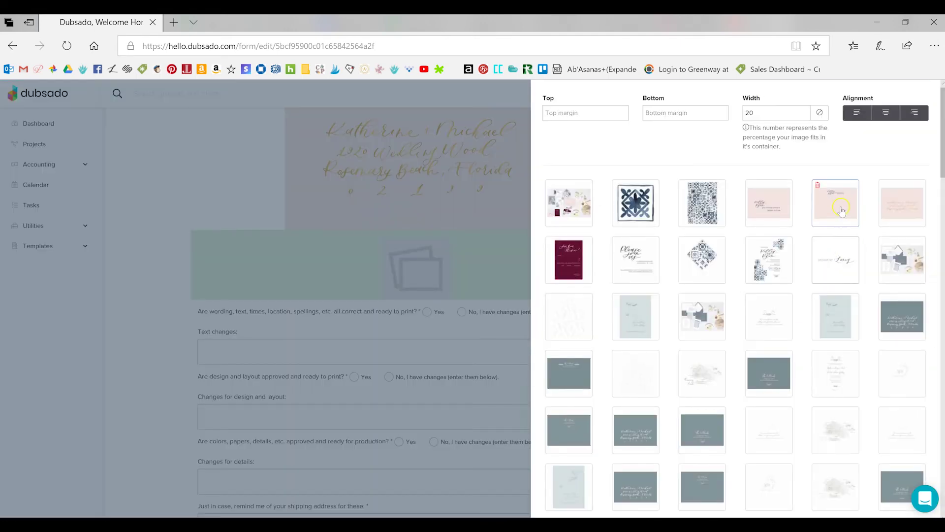
left_click(842, 210)
left_click_drag(777, 113, 745, 113)
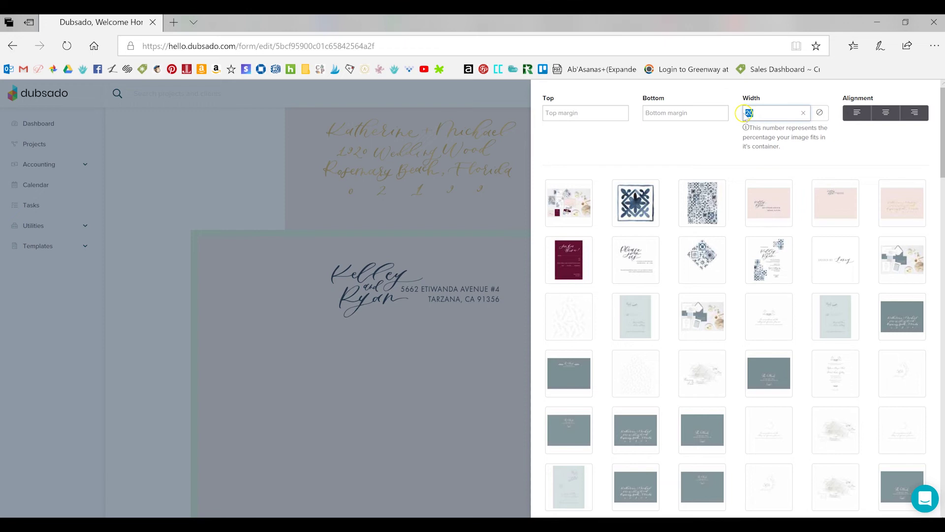
type("60")
scroll(686, 249, "down", 20)
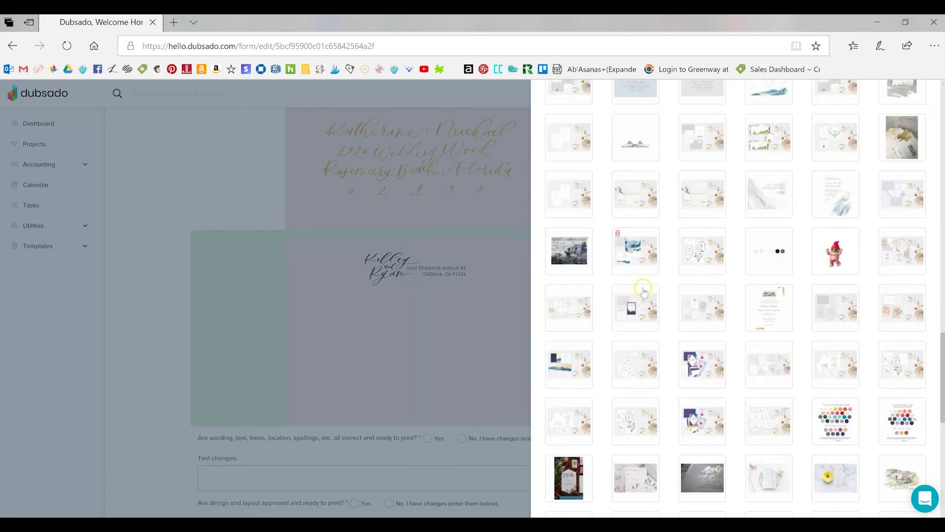
left_click(557, 507)
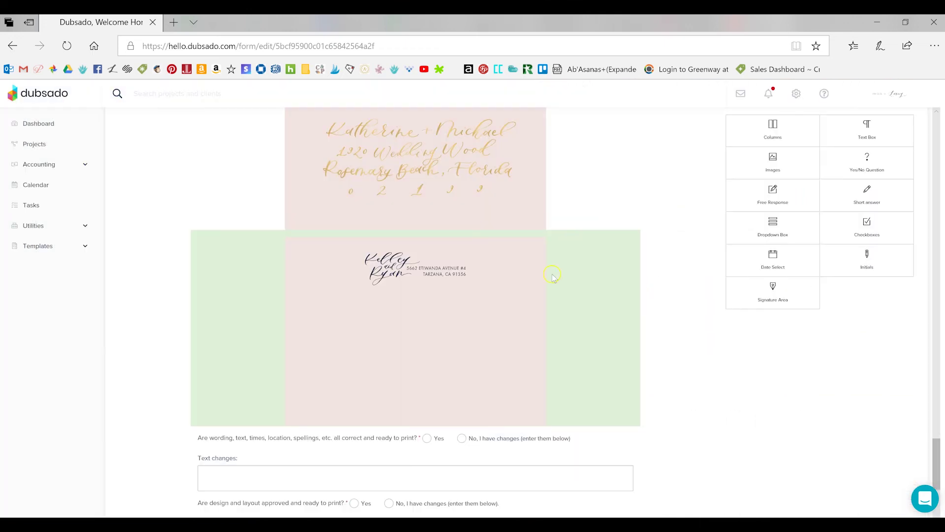
Step: Duplicate the envelope image block and swap the copy to the blue diamond tile pattern
left_click(628, 238)
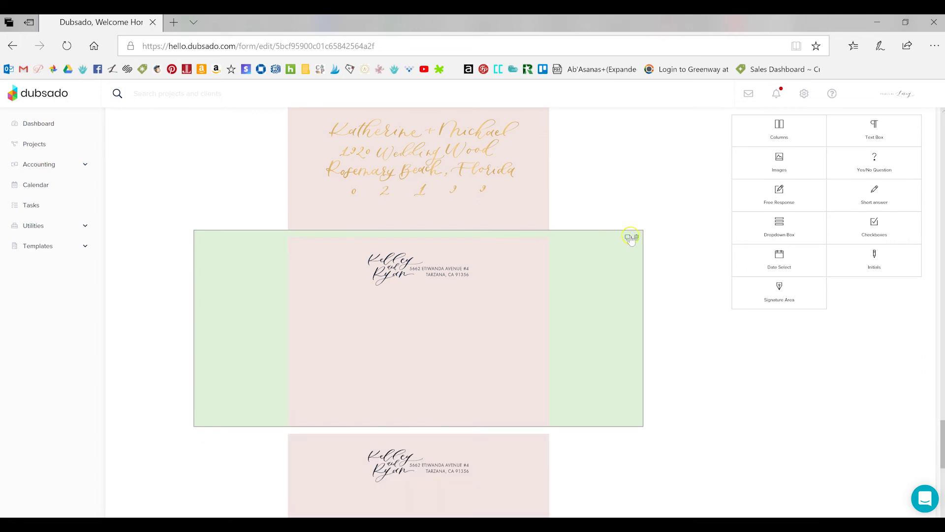
scroll(537, 291, "down", 4)
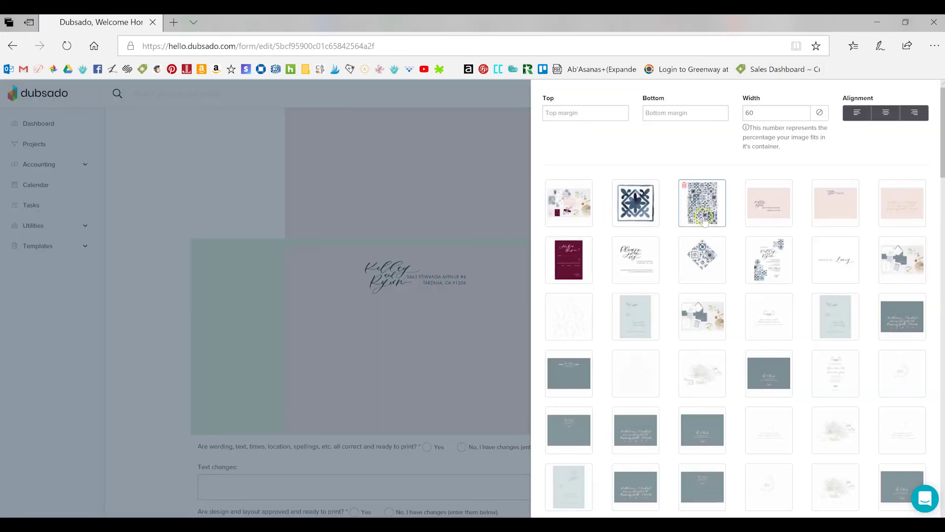
left_click(703, 260)
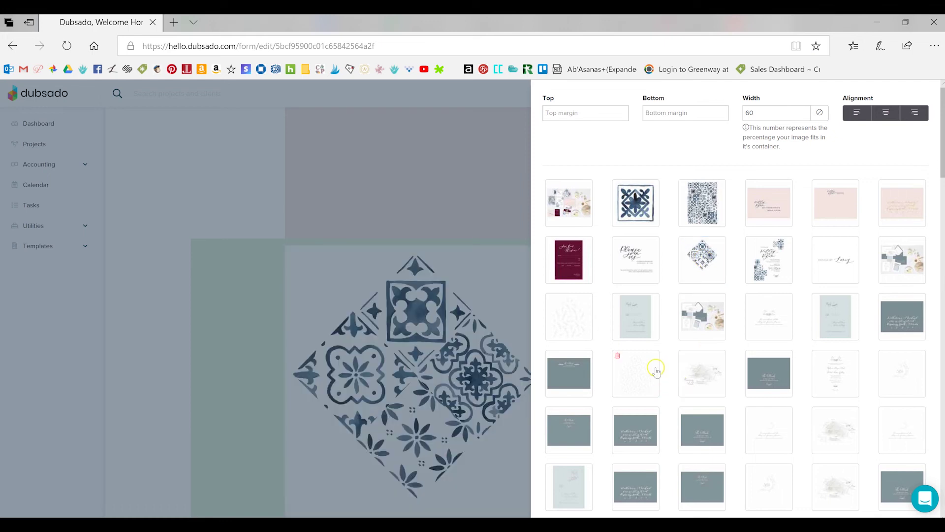
scroll(655, 366, "down", 10)
scroll(658, 370, "down", 4)
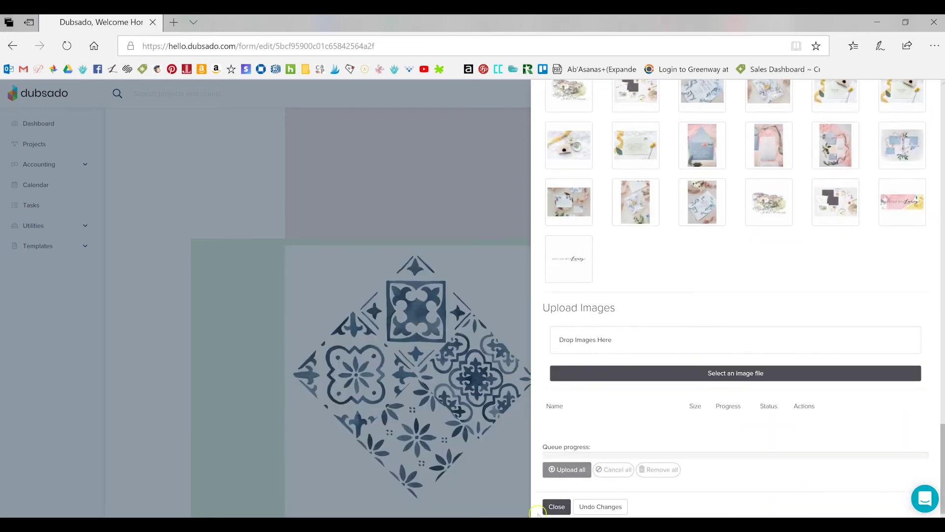
left_click(554, 505)
scroll(655, 329, "up", 10)
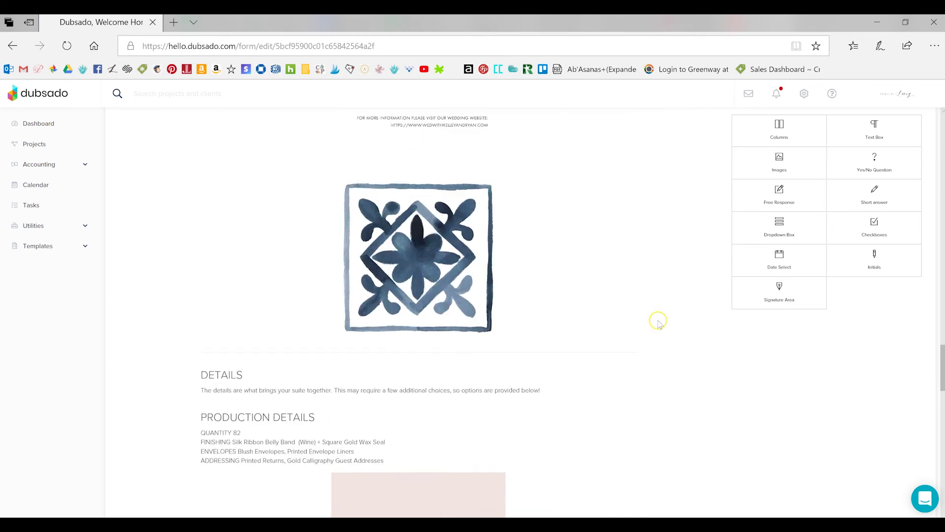
scroll(658, 325, "up", 10)
scroll(655, 325, "up", 10)
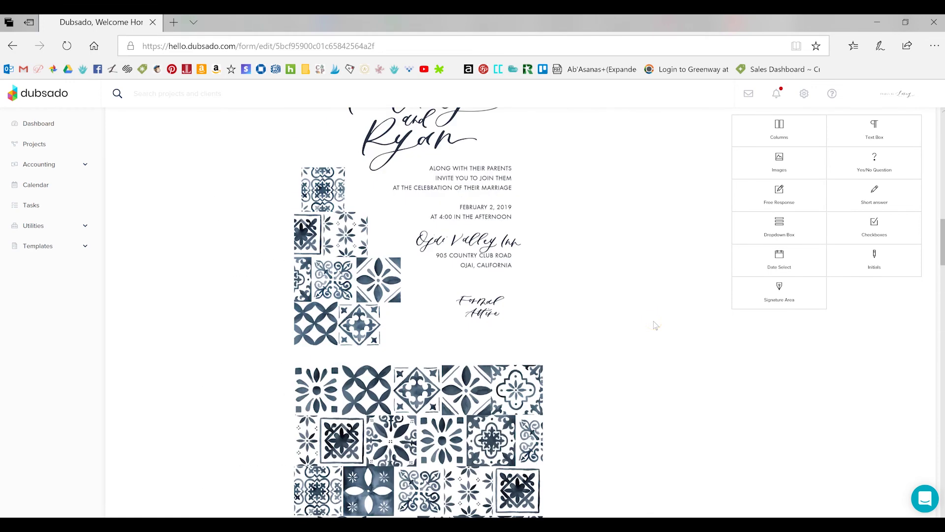
scroll(369, 316, "down", 10)
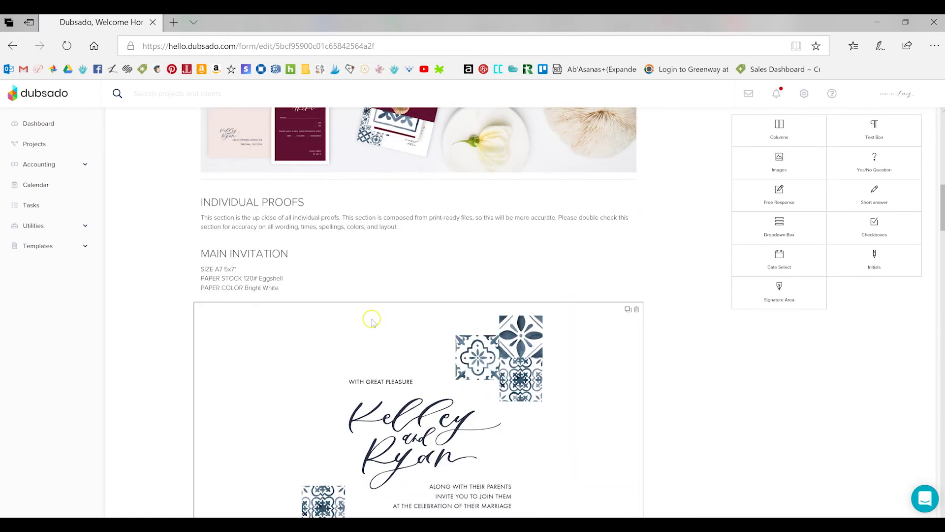
scroll(583, 335, "down", 10)
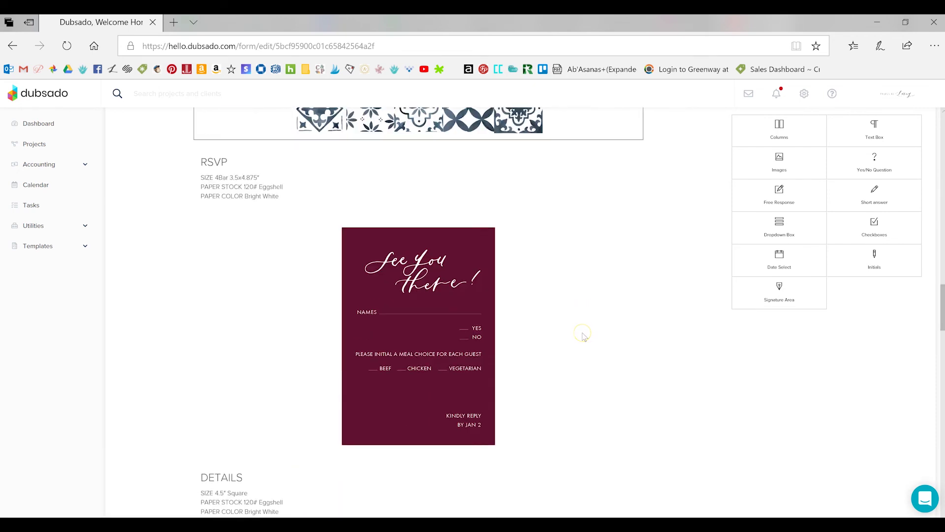
scroll(582, 338, "down", 8)
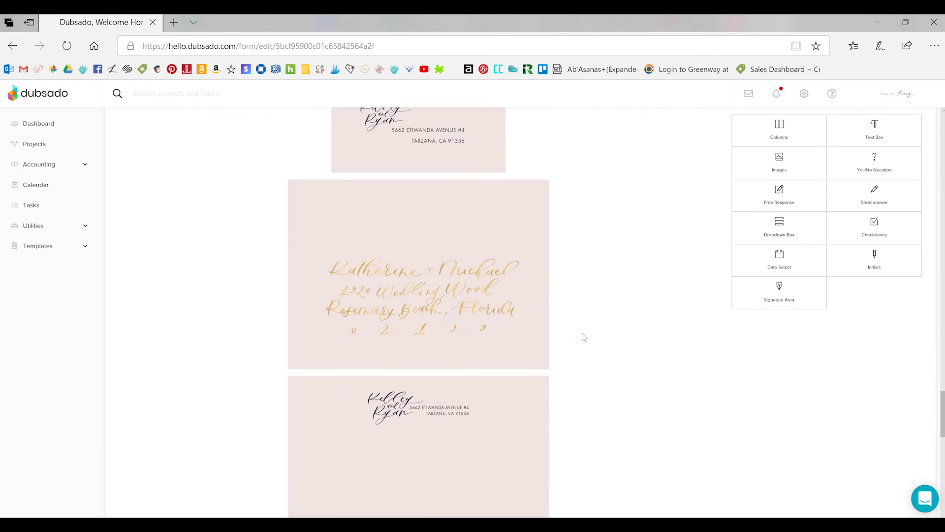
scroll(609, 331, "down", 8)
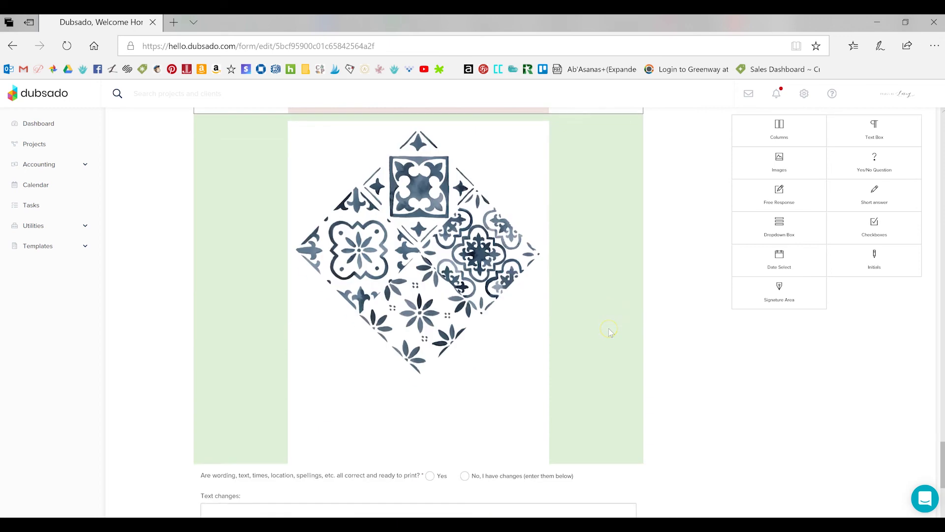
left_click(444, 233)
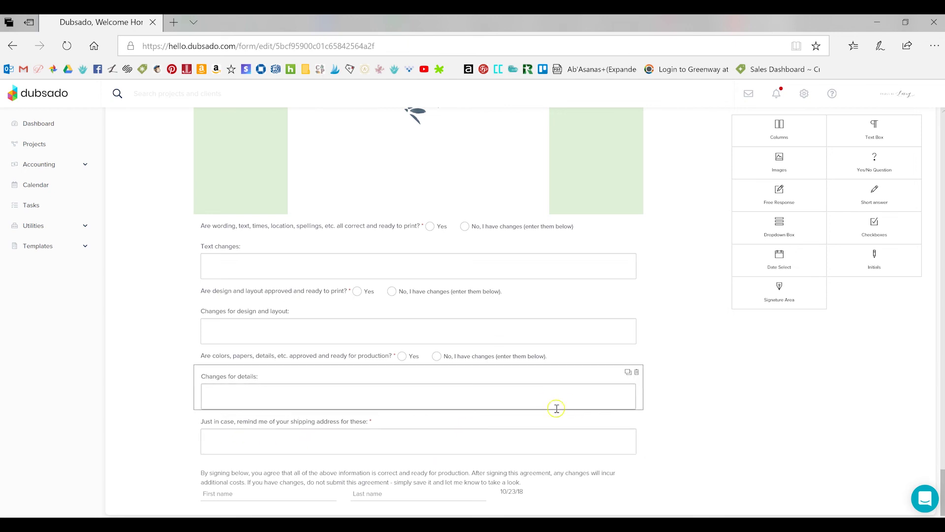
scroll(634, 350, "up", 20)
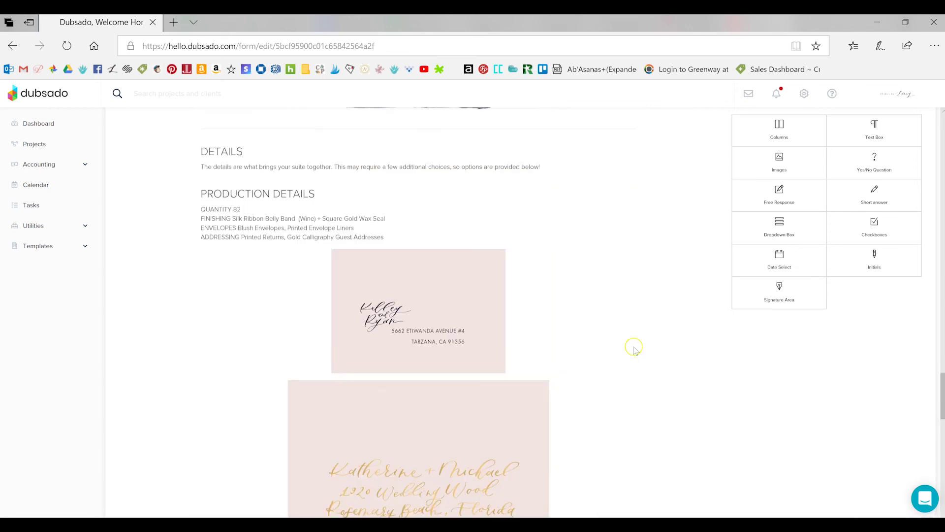
scroll(634, 350, "up", 5)
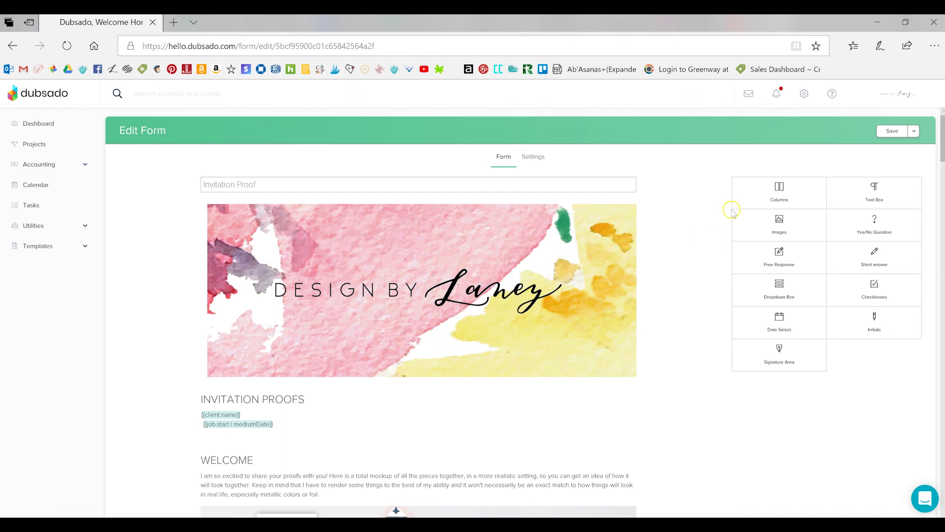
Step: Save and close the Invitation Proof form, then copy it from the project's Forms list
left_click(913, 131)
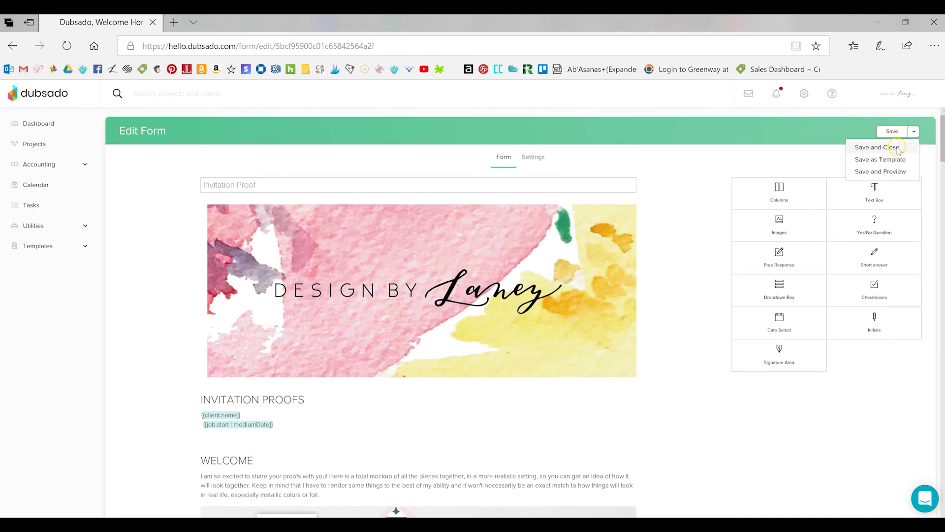
left_click(896, 148)
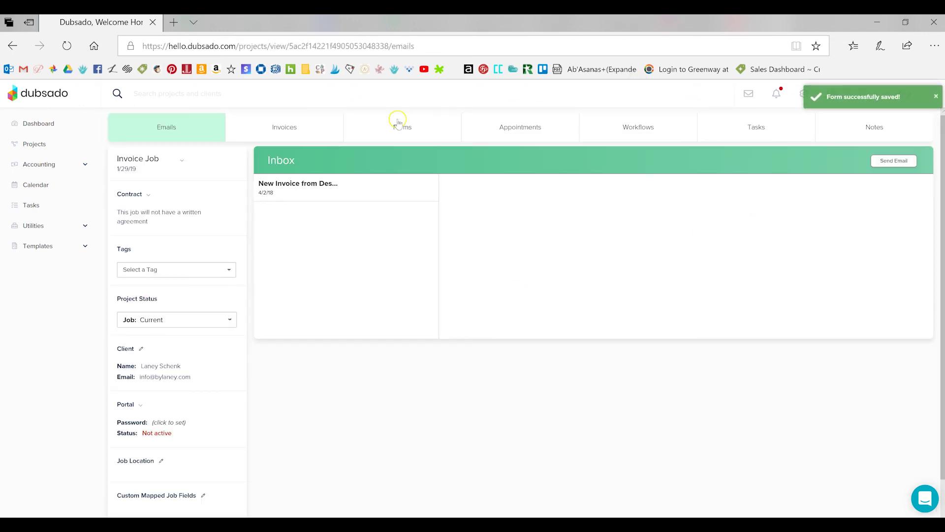
left_click(398, 121)
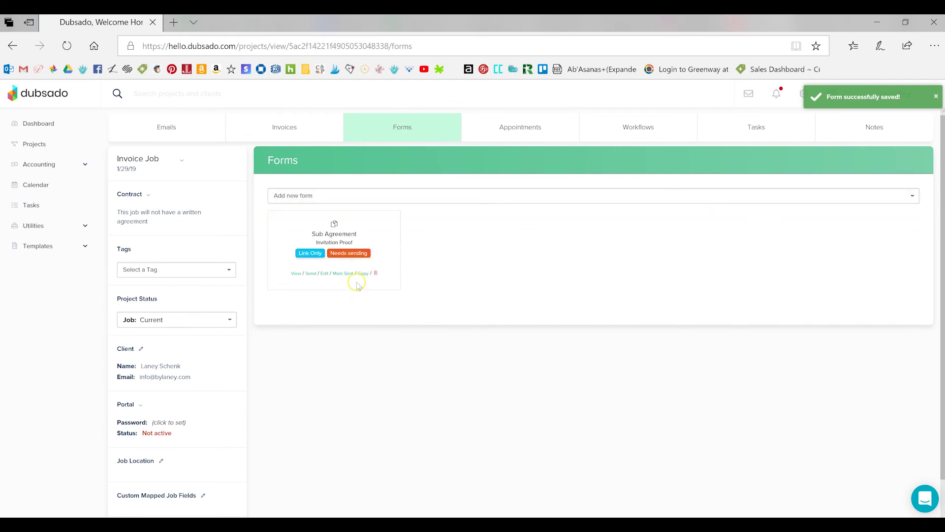
left_click(364, 273)
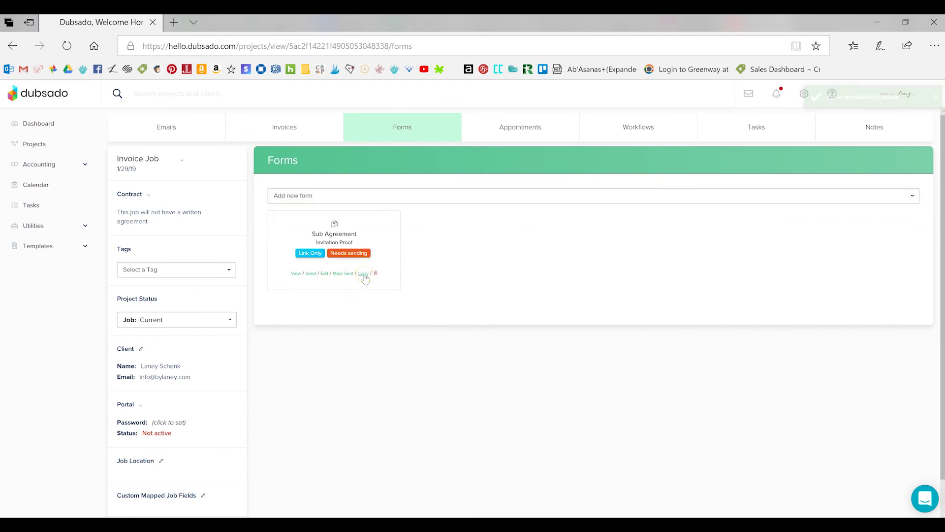
Step: Open the duplicated form in the editor and select its title
left_click(465, 273)
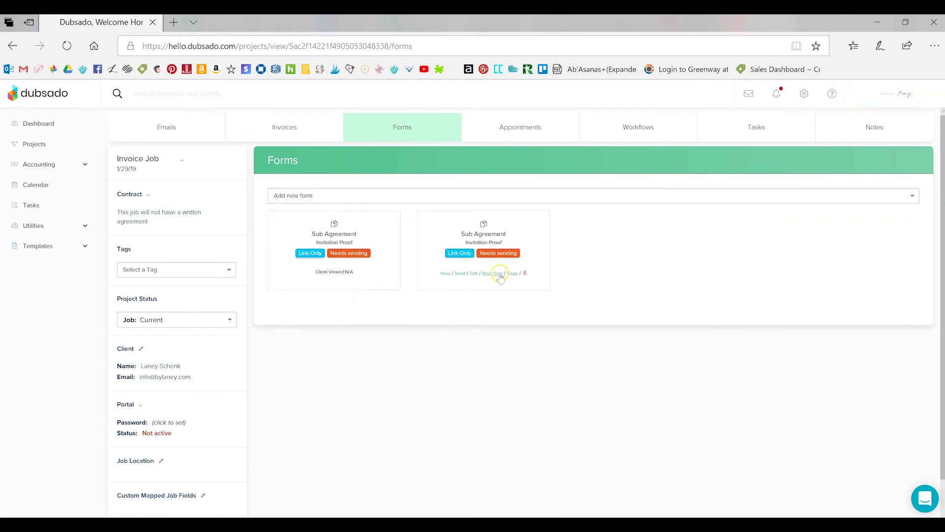
left_click(474, 274)
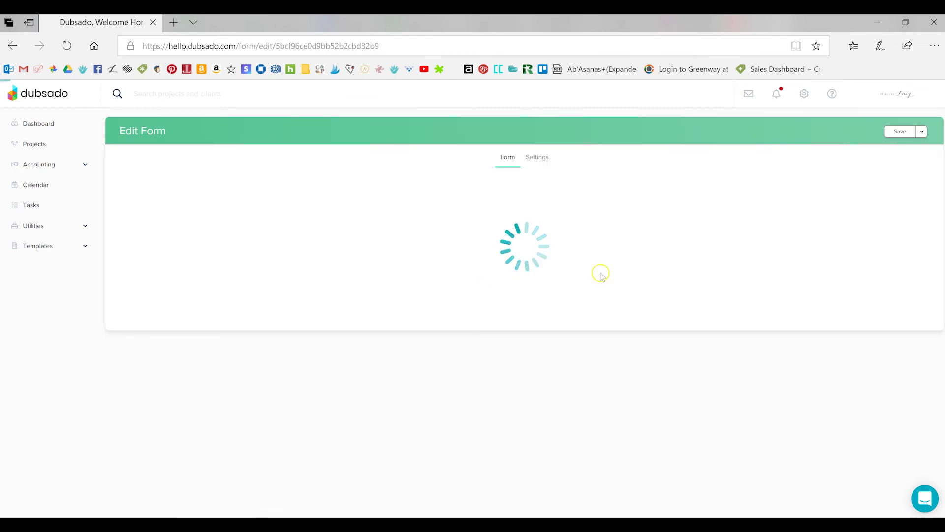
left_click(308, 186)
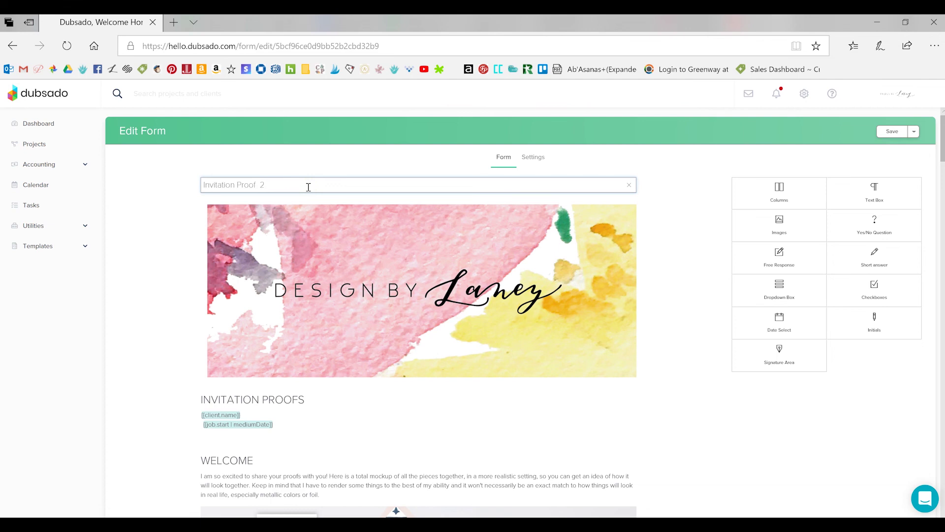
Step: Append 2 to the form title, making it 'Invitation Proof 2'
left_click(326, 216)
type("2")
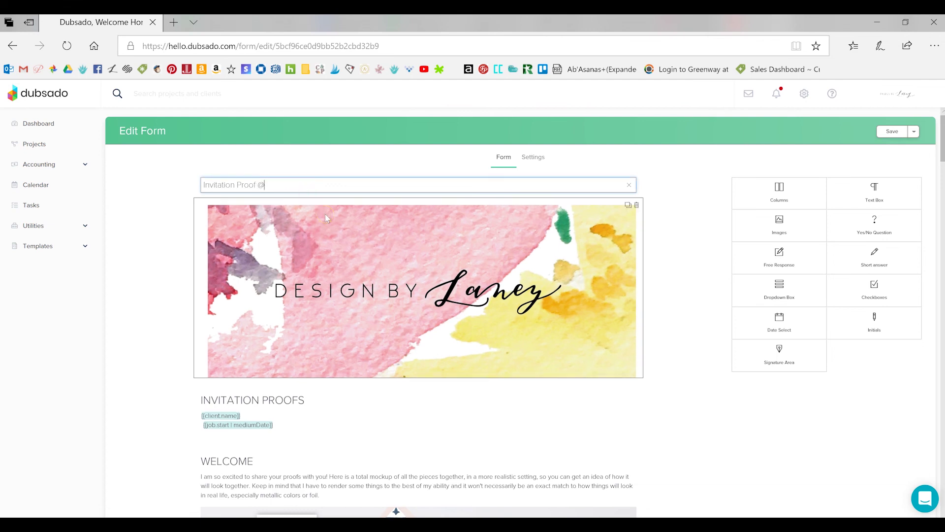
scroll(345, 212, "down", 5)
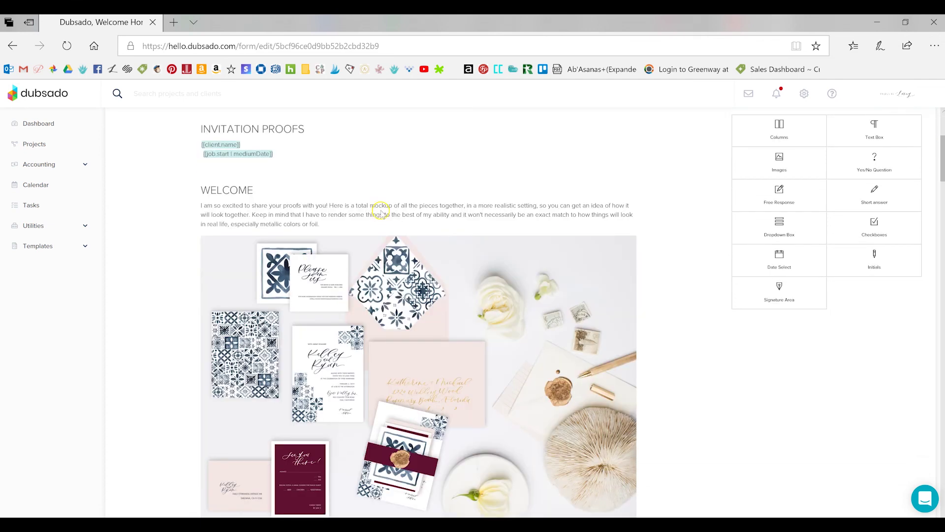
Step: Check that the welcome mockup and RSVP card images carried over into the copy
left_click(389, 203)
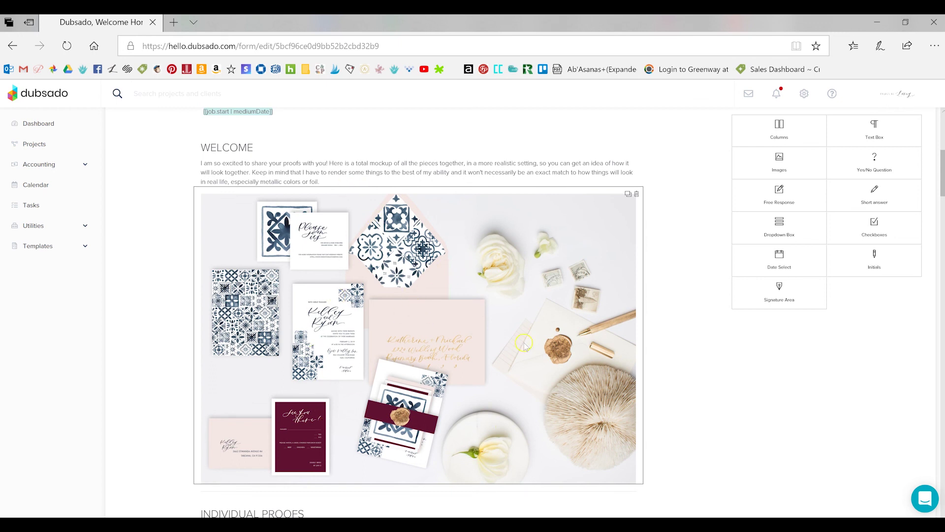
scroll(478, 307, "down", 14)
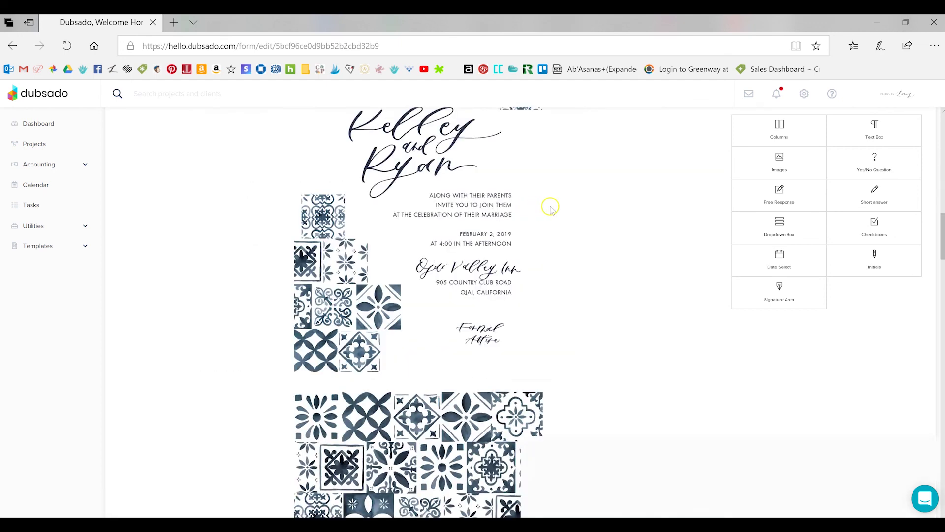
scroll(619, 306, "down", 12)
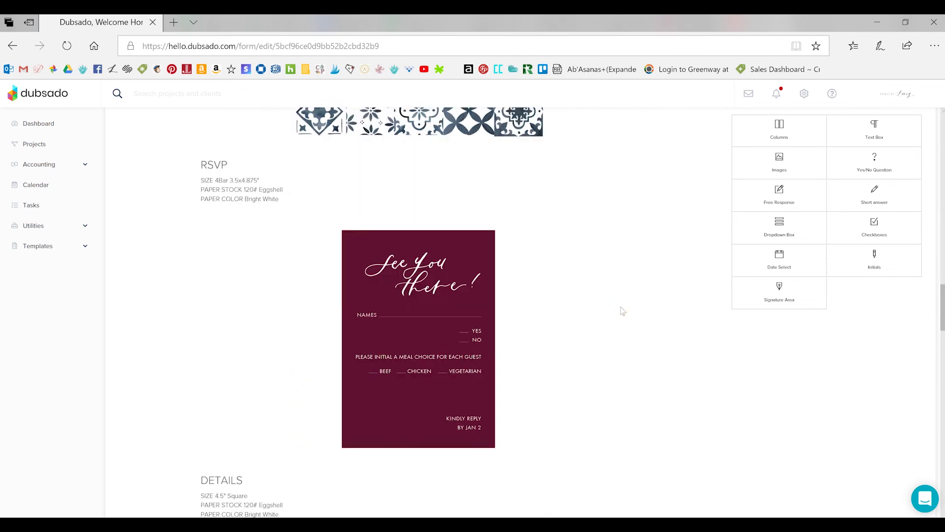
left_click(449, 336)
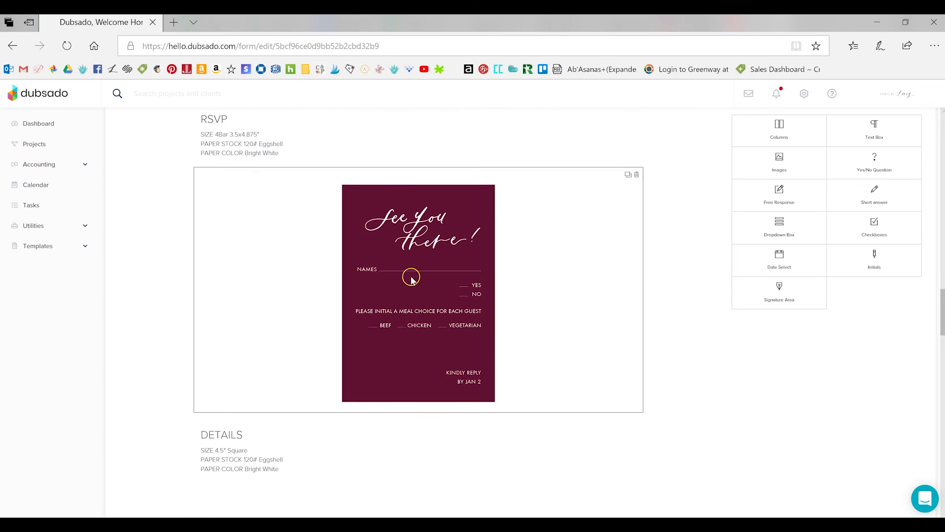
scroll(407, 287, "up", 15)
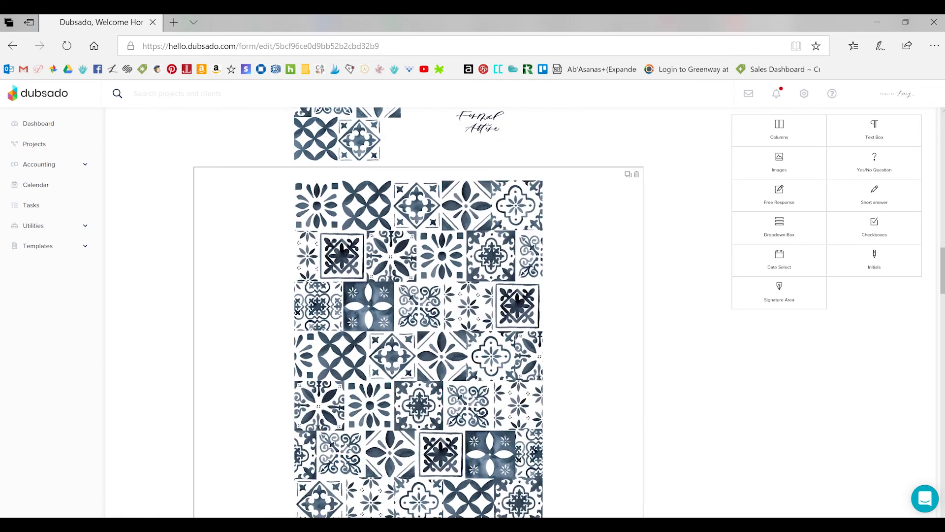
scroll(499, 253, "up", 10)
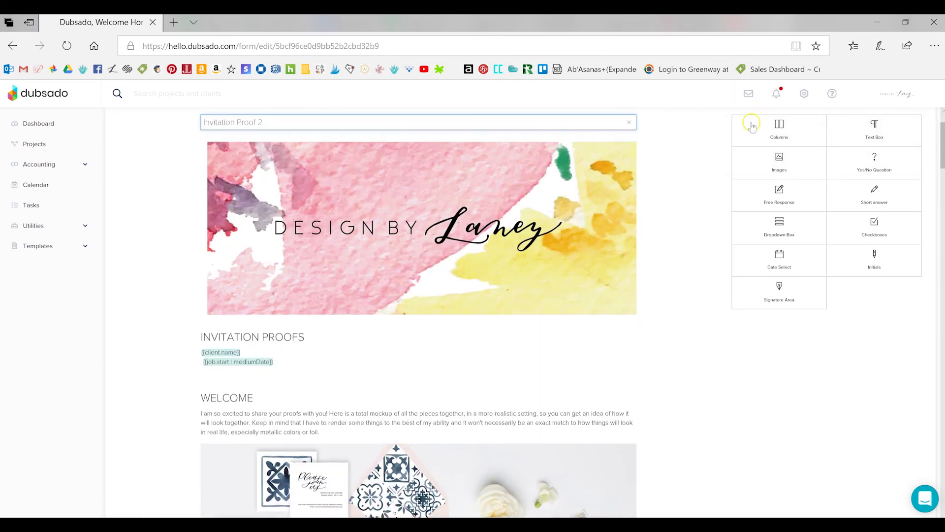
Step: Save and close Invitation Proof 2, then preview it from the Forms list and close the preview
left_click(915, 132)
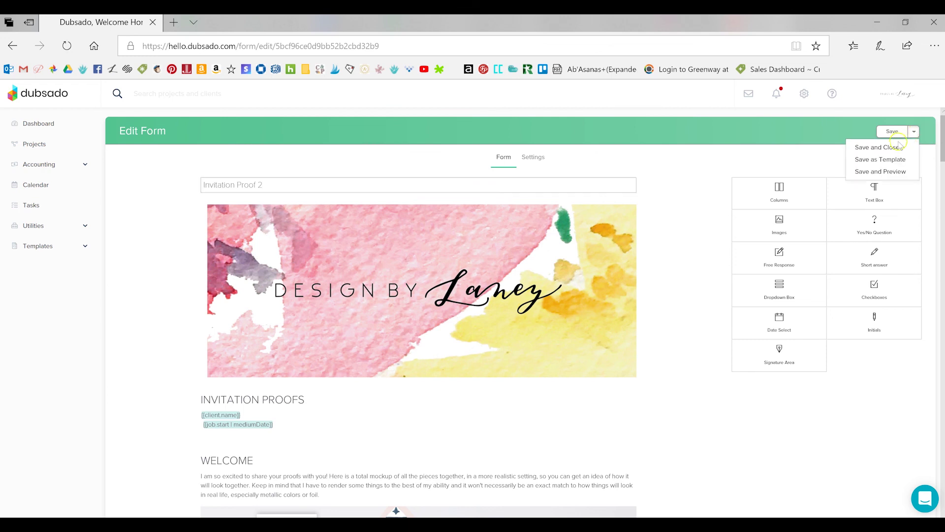
left_click(897, 144)
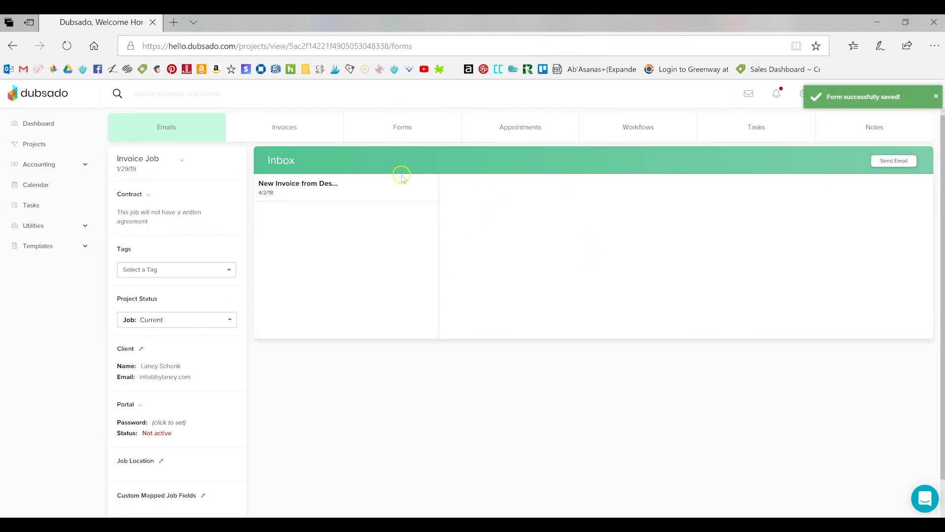
left_click(446, 274)
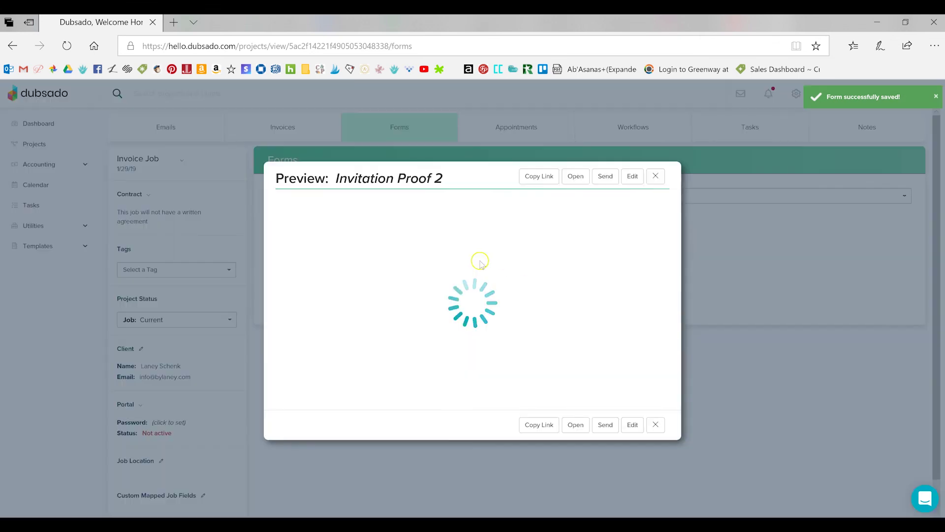
scroll(505, 263, "down", 10)
scroll(506, 263, "down", 15)
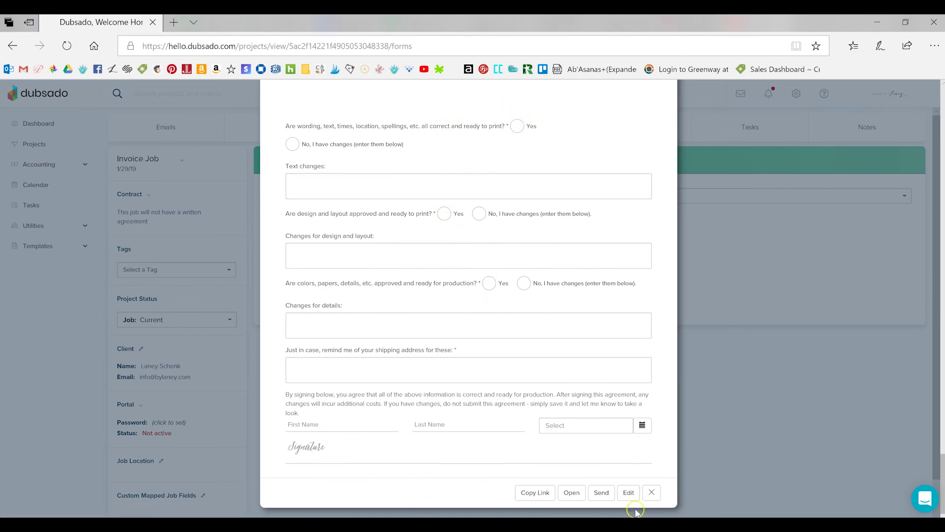
left_click(651, 492)
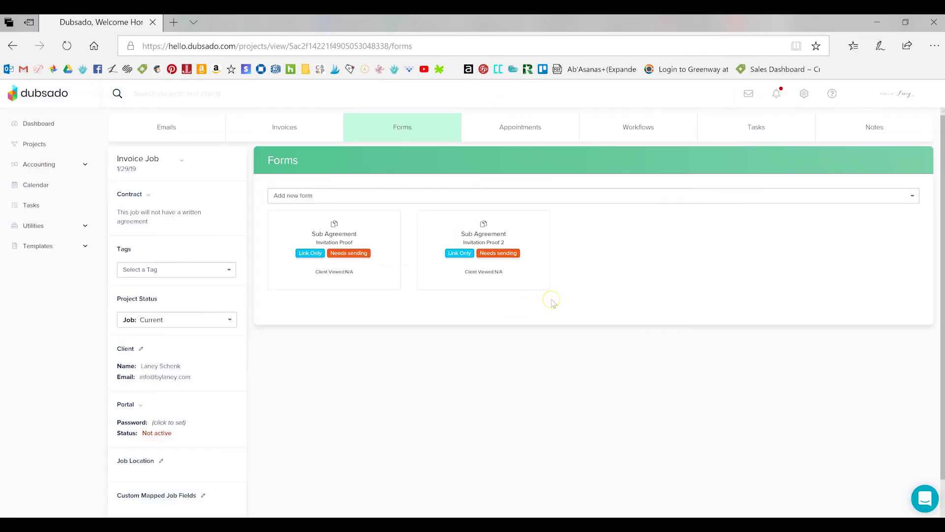